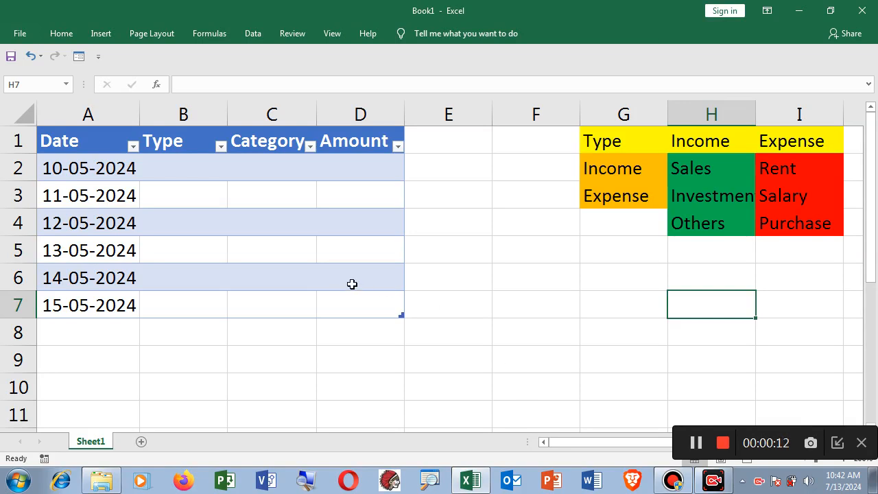
Examine the table's Date, Type, Category and Amount columns and the Type, Income and Expense source lists in columns G to I.
{"action": "left_click", "coordinate": [63, 163]}
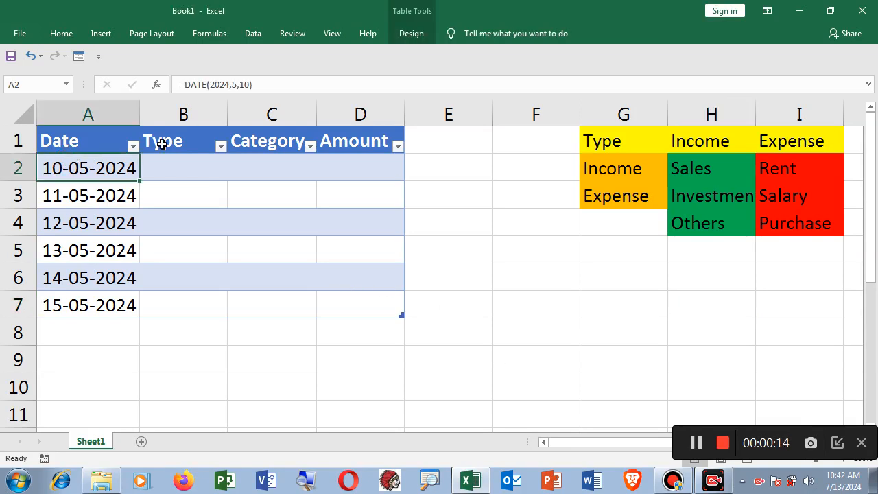
{"action": "left_click", "coordinate": [207, 138]}
{"action": "left_click", "coordinate": [270, 142]}
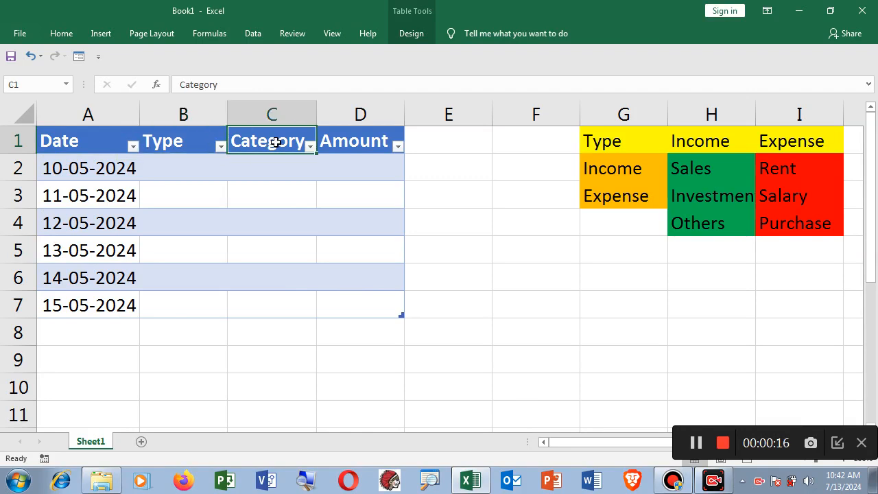
{"action": "left_click", "coordinate": [355, 144]}
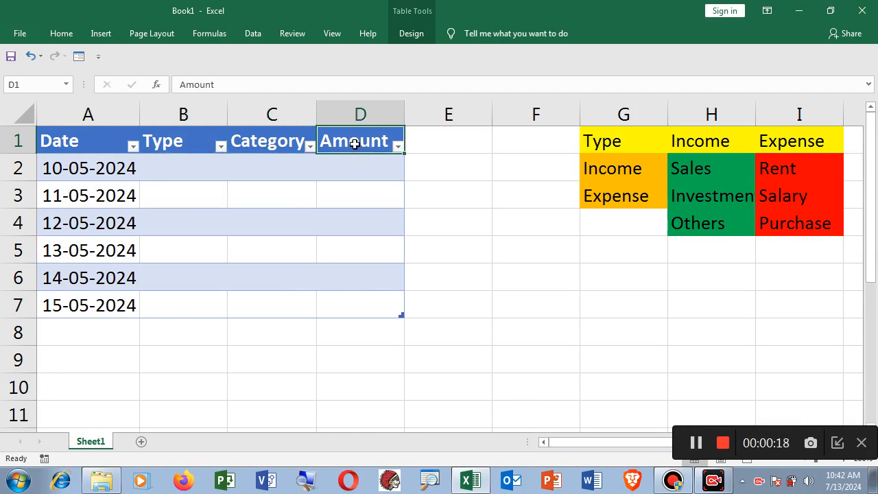
{"action": "left_click", "coordinate": [176, 168]}
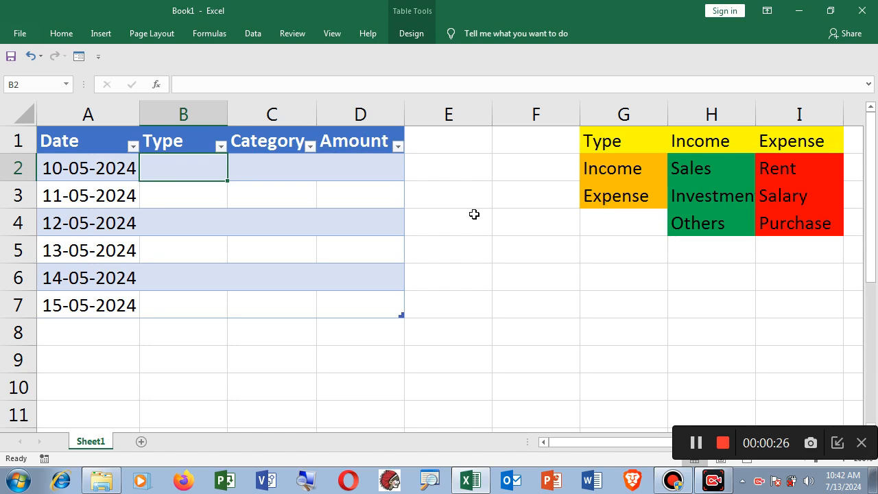
{"action": "left_click", "coordinate": [284, 170]}
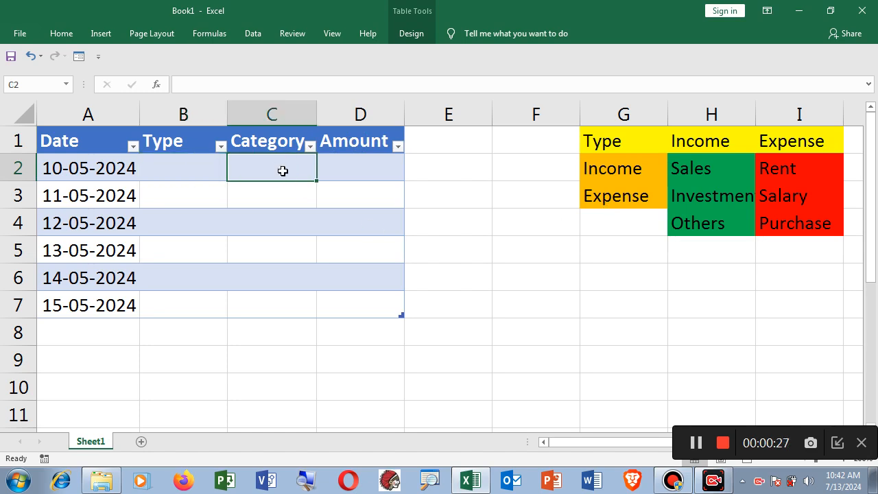
{"action": "left_click", "coordinate": [608, 171]}
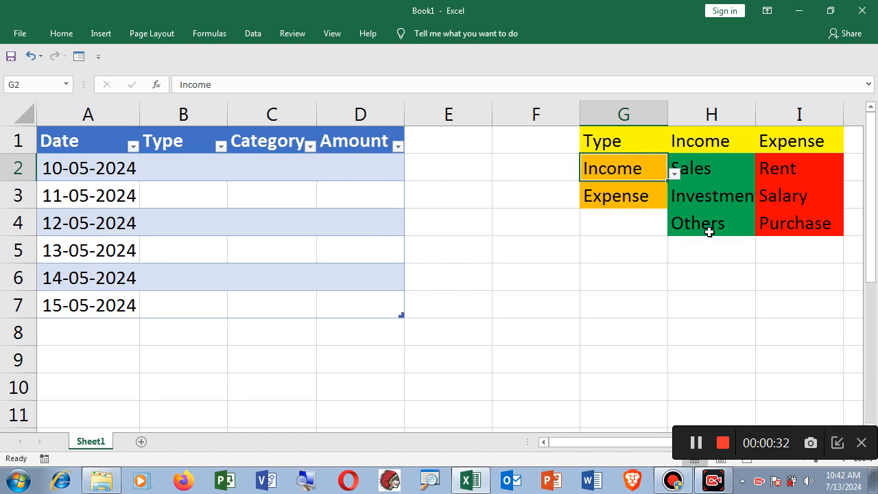
{"action": "left_click", "coordinate": [789, 143]}
{"action": "left_click", "coordinate": [792, 176]}
{"action": "left_click", "coordinate": [791, 197]}
{"action": "left_click", "coordinate": [790, 223]}
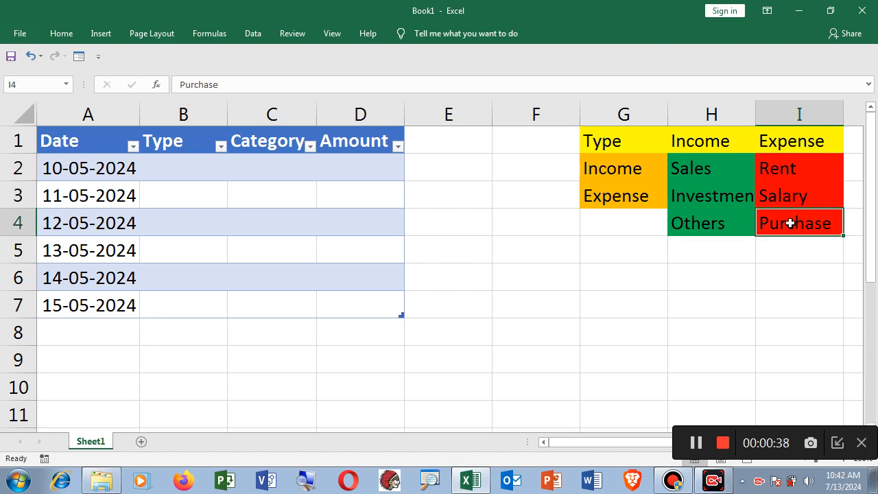
{"action": "left_click", "coordinate": [656, 301]}
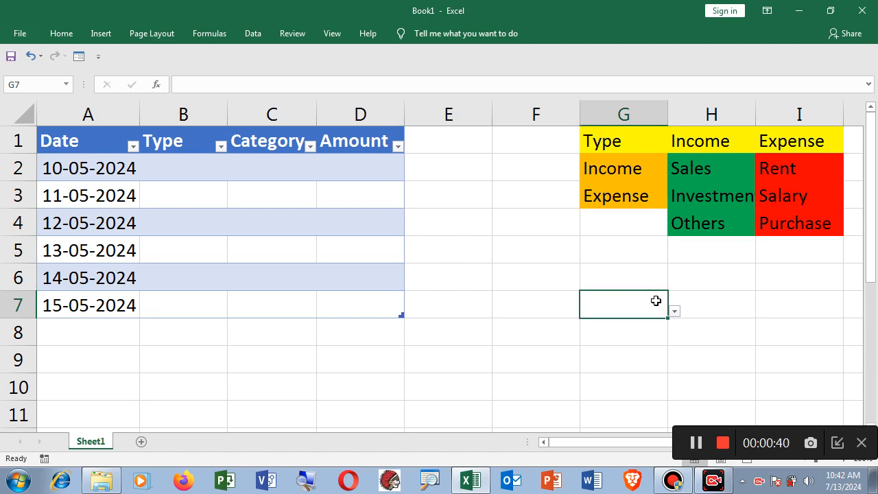
Add a list data validation to cell B2 with the source =$G$2:$G$3.
{"action": "left_click", "coordinate": [178, 169]}
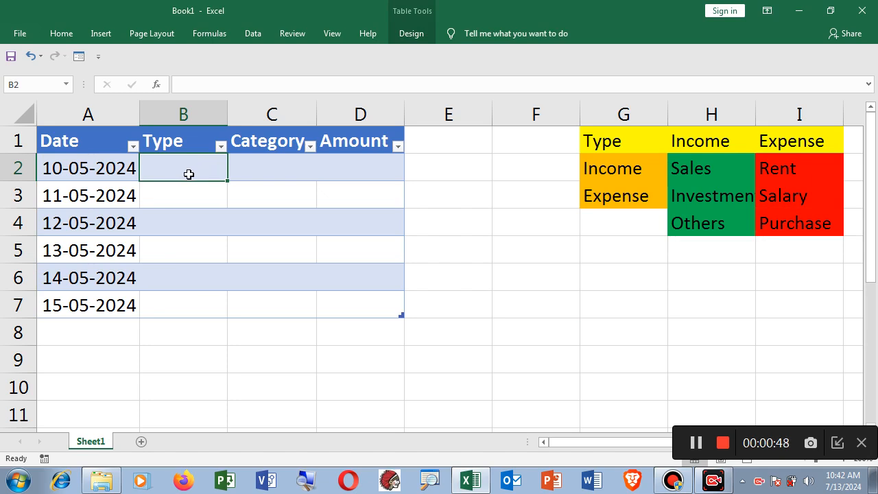
{"action": "left_click", "coordinate": [253, 34]}
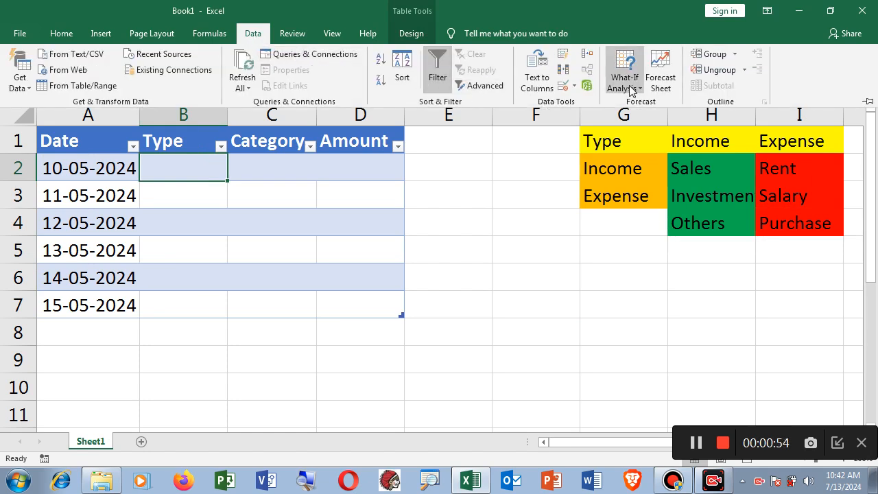
{"action": "left_click", "coordinate": [574, 86]}
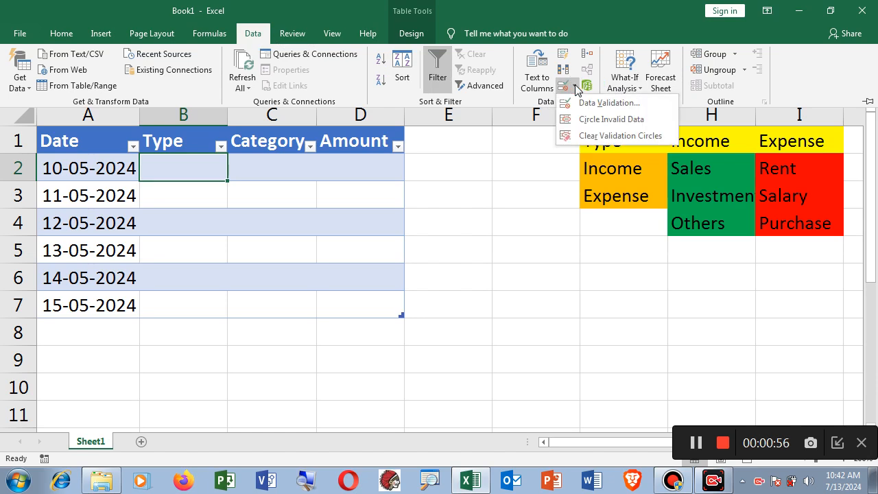
{"action": "left_click", "coordinate": [591, 102]}
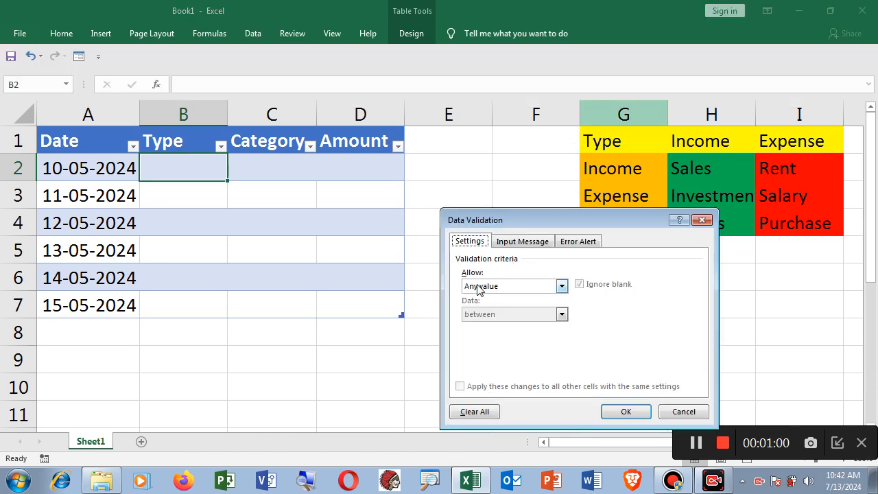
{"action": "left_click", "coordinate": [561, 287]}
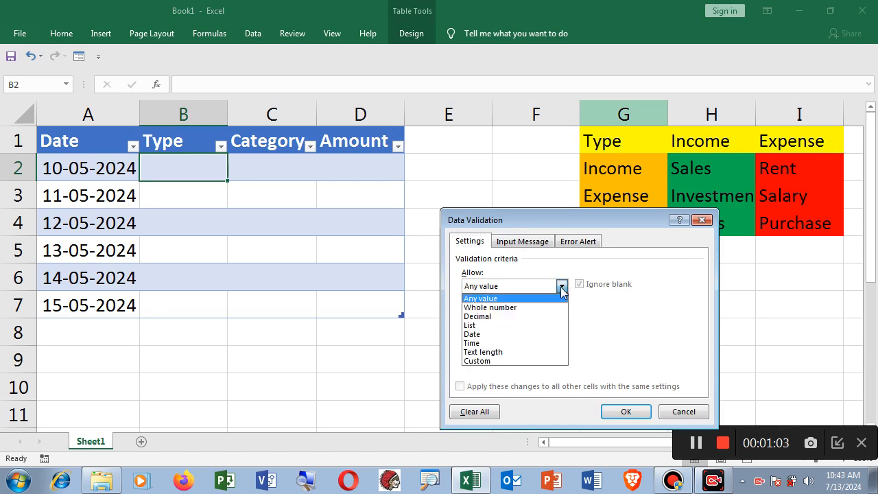
{"action": "left_click", "coordinate": [505, 325]}
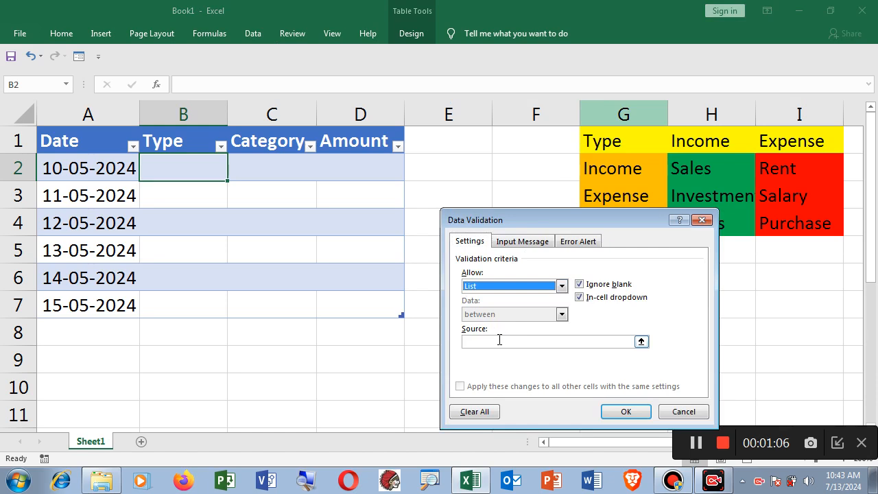
{"action": "left_click_drag", "start_coordinate": [580, 225], "coordinate": [564, 257]}
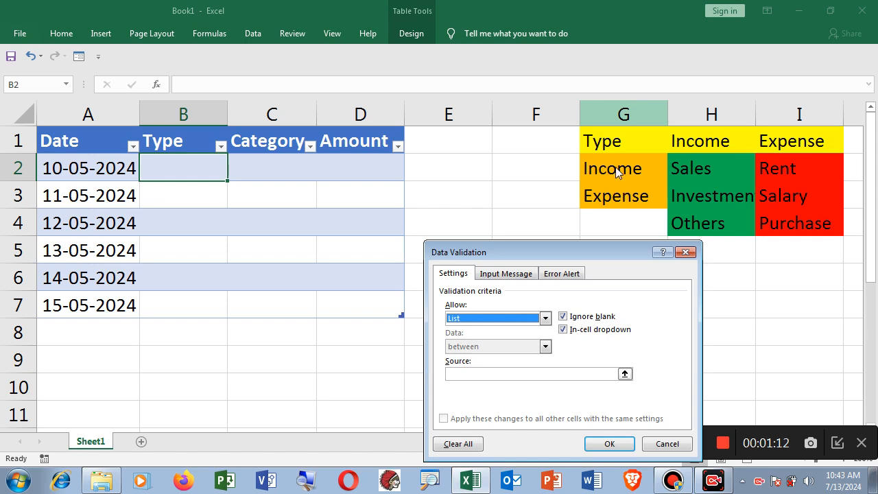
{"action": "left_click_drag", "start_coordinate": [574, 255], "coordinate": [522, 230]}
{"action": "left_click", "coordinate": [433, 348]}
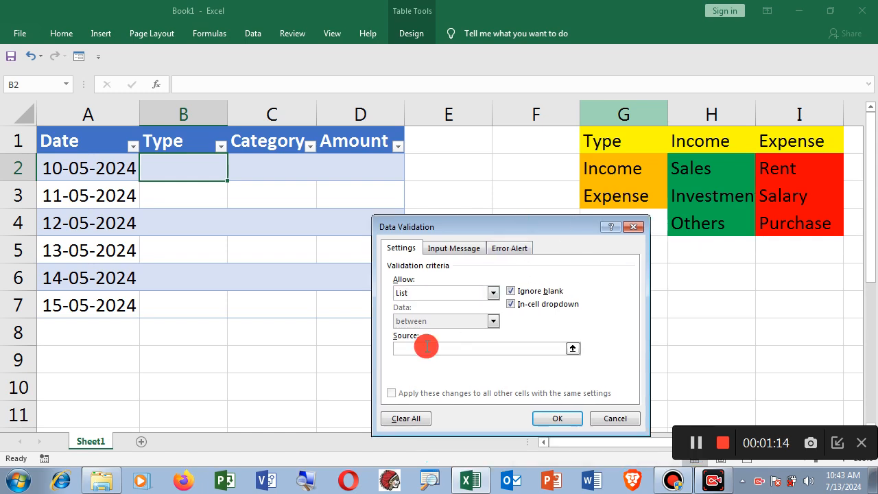
{"action": "left_click_drag", "start_coordinate": [607, 168], "coordinate": [608, 199]}
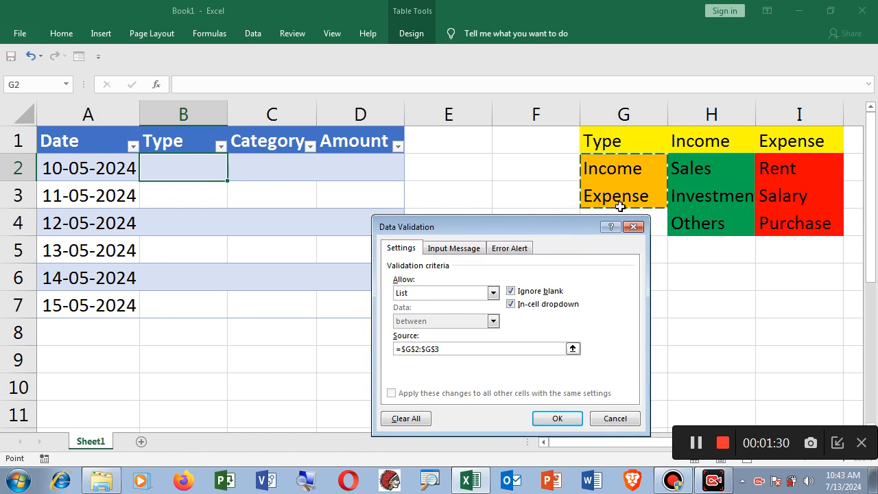
{"action": "left_click", "coordinate": [558, 419]}
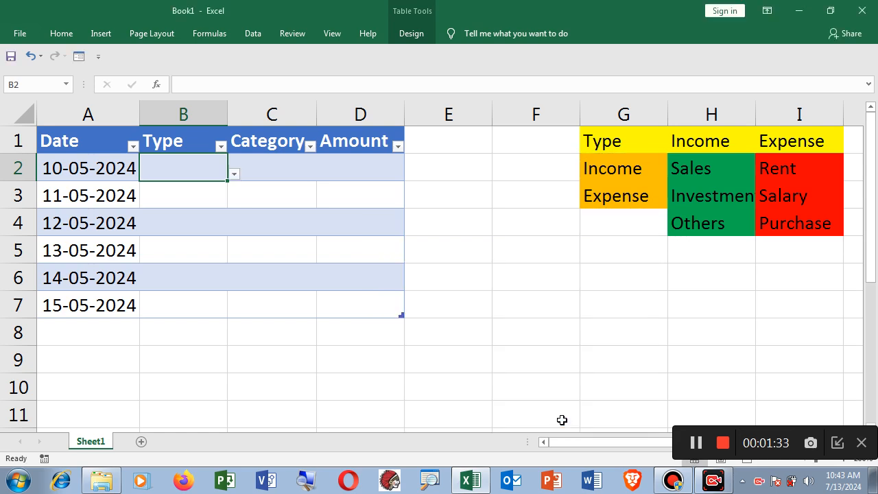
Test the drop-down in cell B2 by choosing Income as the type.
{"action": "left_click", "coordinate": [489, 405]}
{"action": "left_click", "coordinate": [190, 170]}
{"action": "left_click", "coordinate": [234, 176]}
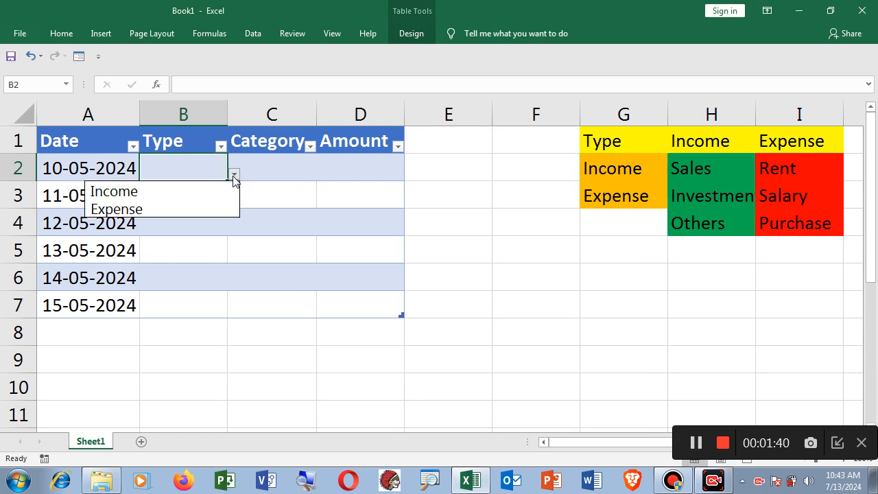
{"action": "left_click", "coordinate": [166, 191]}
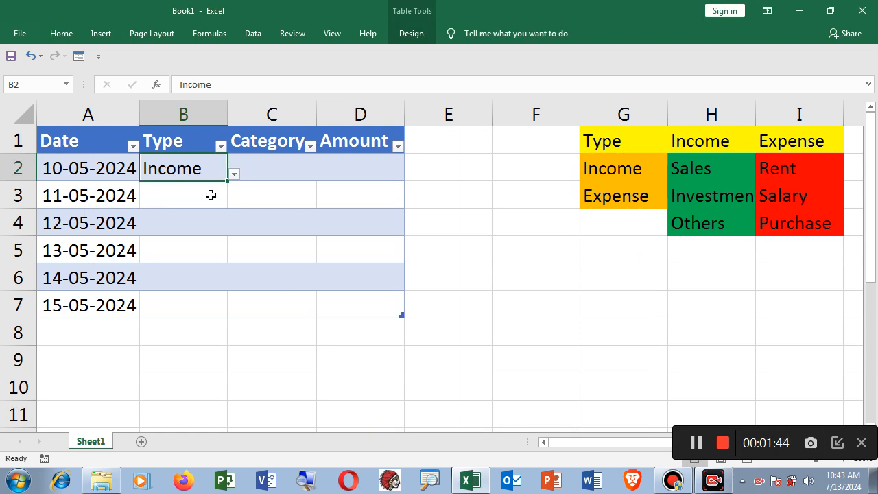
{"action": "left_click", "coordinate": [282, 168]}
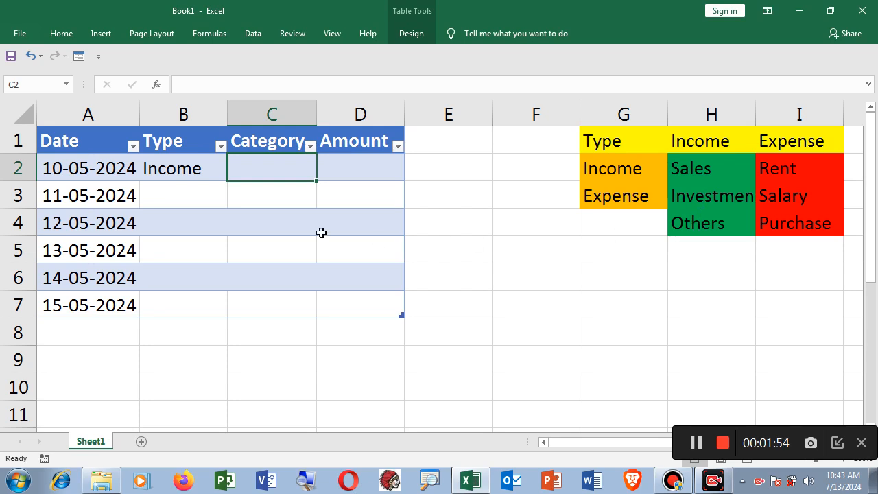
Set the type in cell B2 to Expense using its drop-down list.
{"action": "left_click", "coordinate": [205, 173]}
{"action": "left_click", "coordinate": [234, 175]}
{"action": "left_click", "coordinate": [184, 209]}
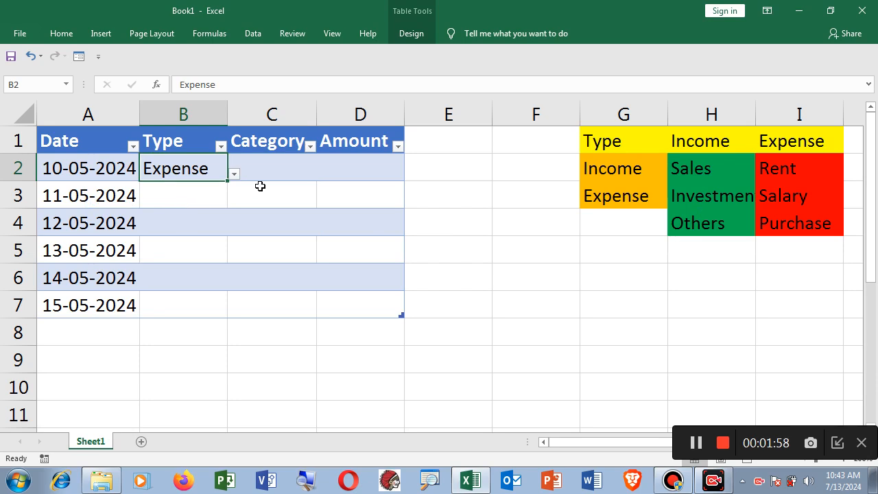
{"action": "left_click", "coordinate": [292, 172]}
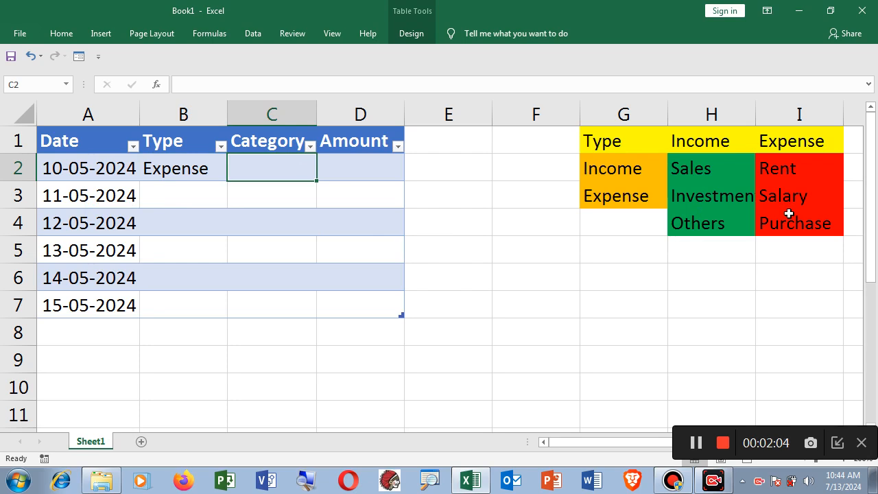
{"action": "left_click", "coordinate": [177, 169]}
{"action": "left_click", "coordinate": [278, 171]}
{"action": "left_click", "coordinate": [707, 146]}
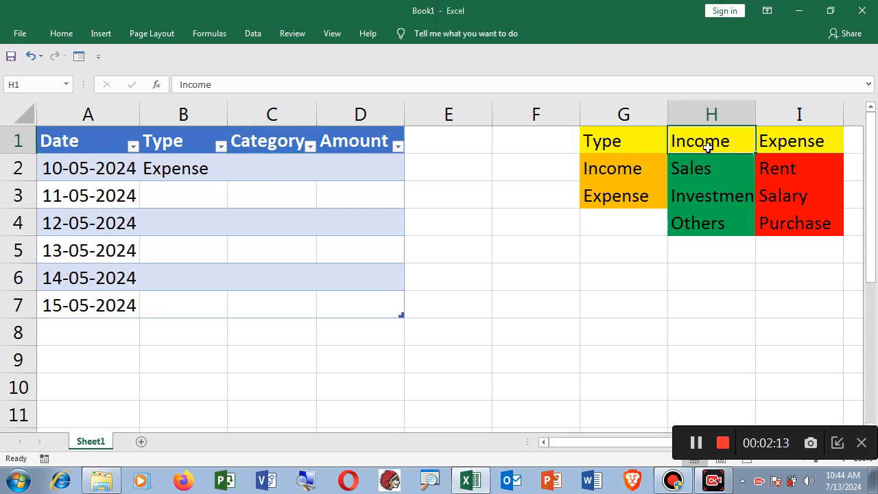
{"action": "left_click", "coordinate": [799, 146]}
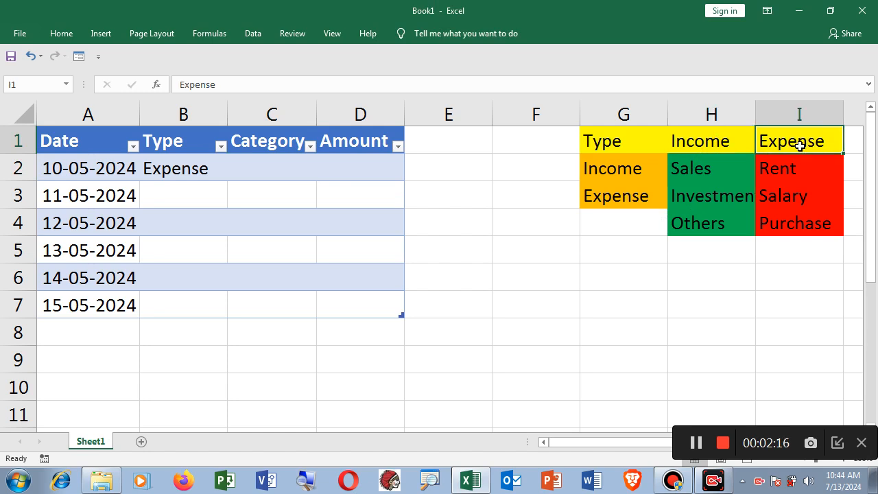
Name the range H2:H4 Income and reselect it to check the name.
{"action": "left_click_drag", "start_coordinate": [704, 170], "coordinate": [715, 223]}
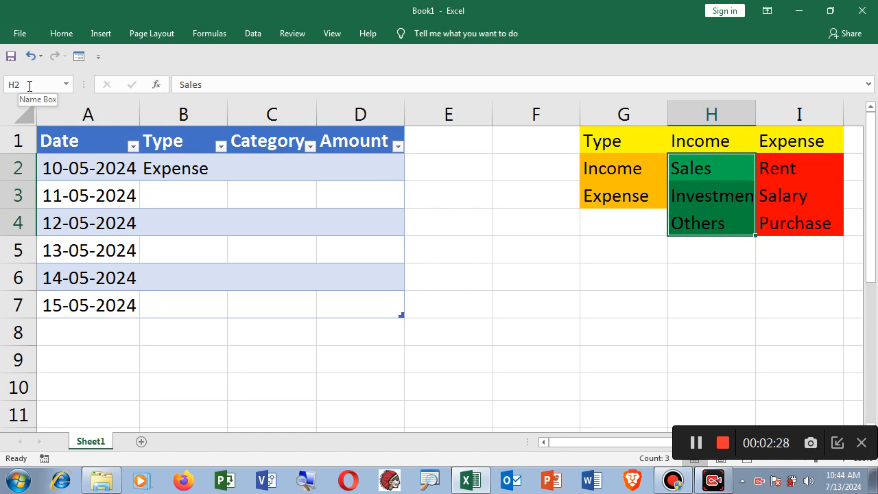
{"action": "left_click", "coordinate": [30, 86]}
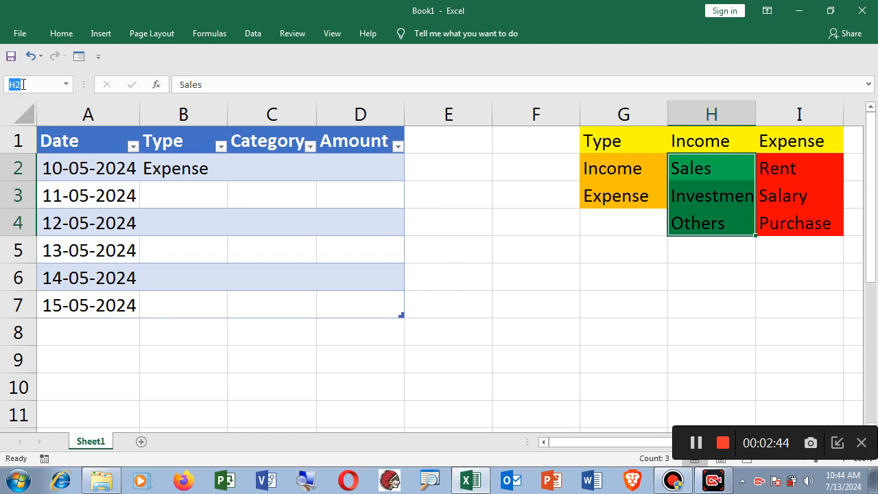
{"action": "key", "text": "BackSpace"}
{"action": "key", "text": "Return"}
{"action": "left_click", "coordinate": [637, 279]}
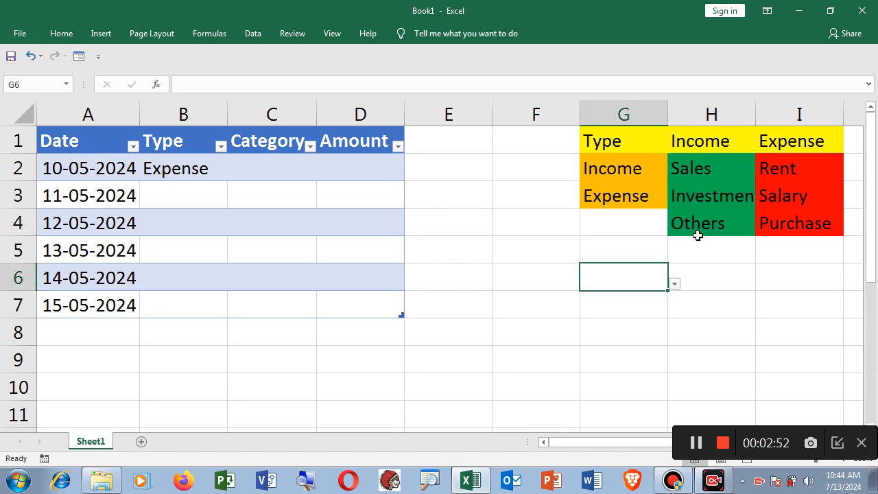
{"action": "left_click", "coordinate": [720, 169]}
{"action": "left_click_drag", "start_coordinate": [720, 194], "coordinate": [720, 221]}
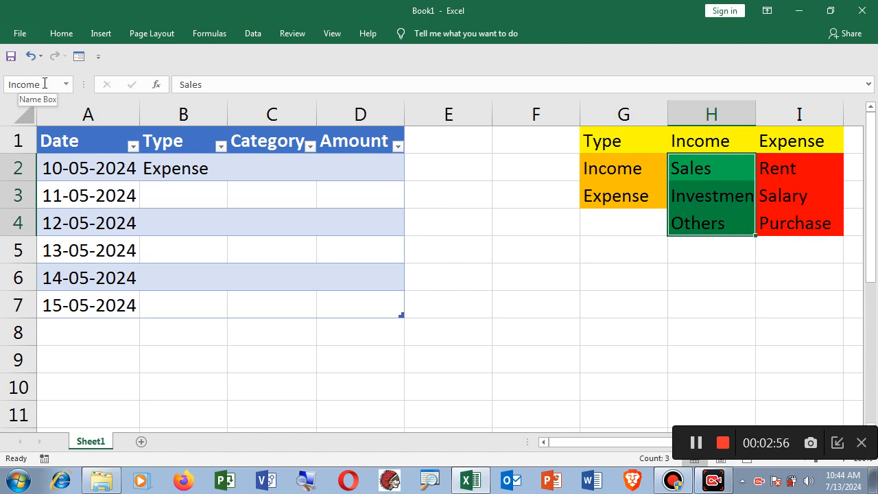
{"action": "left_click", "coordinate": [692, 322]}
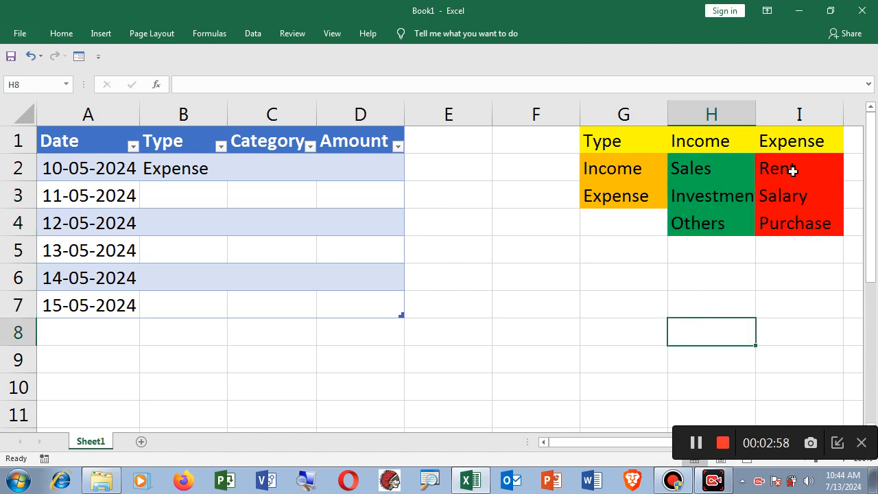
Name the range I2:I4, from Rent to Purchase, Expense.
{"action": "left_click_drag", "start_coordinate": [799, 166], "coordinate": [765, 225]}
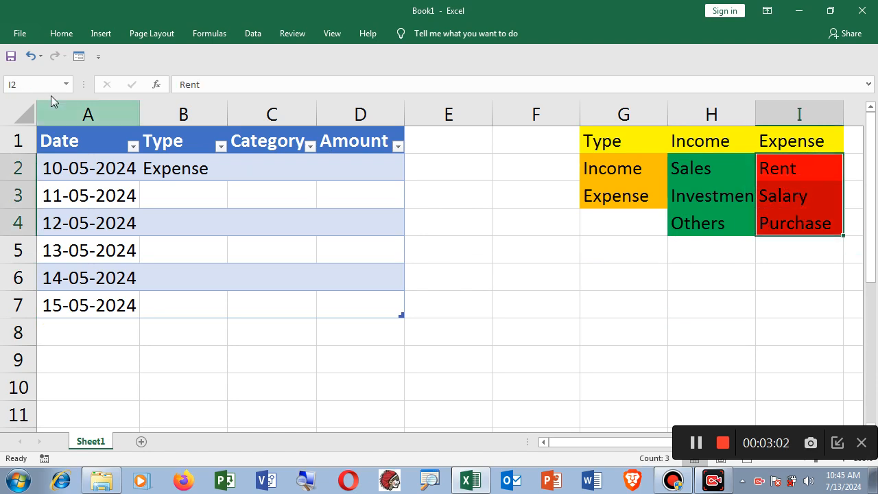
{"action": "left_click", "coordinate": [31, 82]}
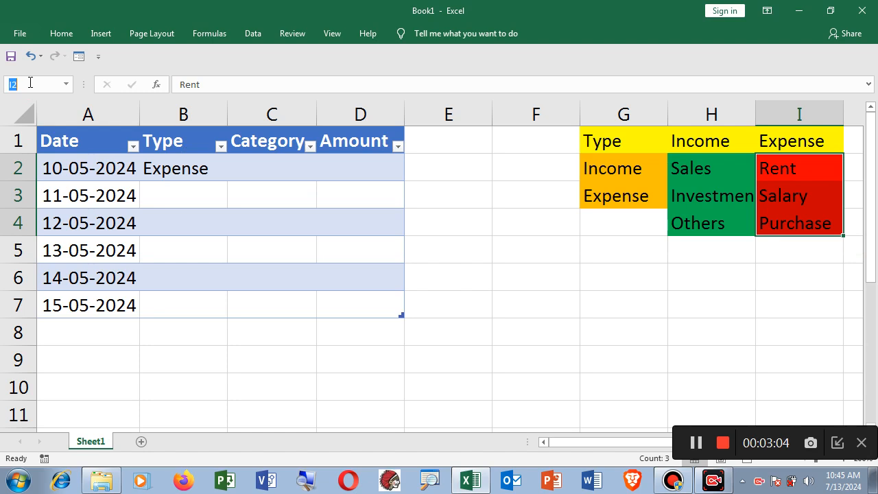
{"action": "type", "text": "Expense"}
{"action": "key", "text": "Return"}
{"action": "left_click", "coordinate": [553, 388]}
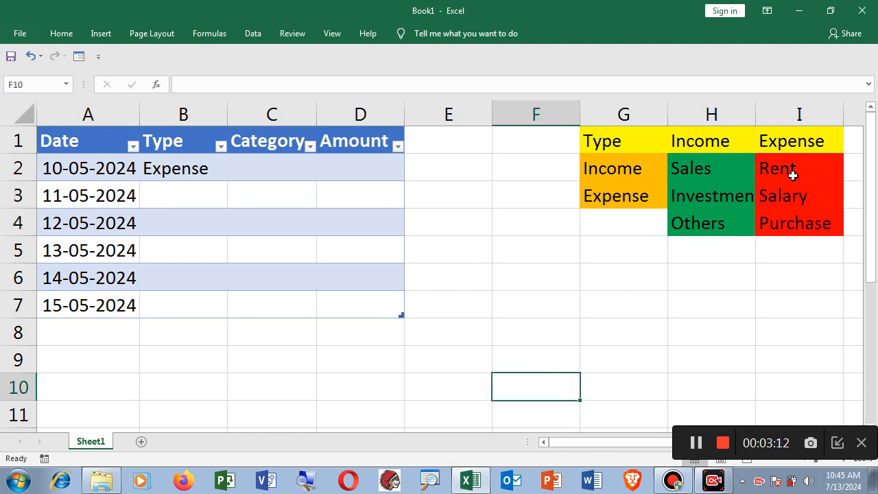
Reselect the ranges H2:H4 and I2:I4 to check their assigned range names.
{"action": "left_click_drag", "start_coordinate": [698, 169], "coordinate": [700, 218]}
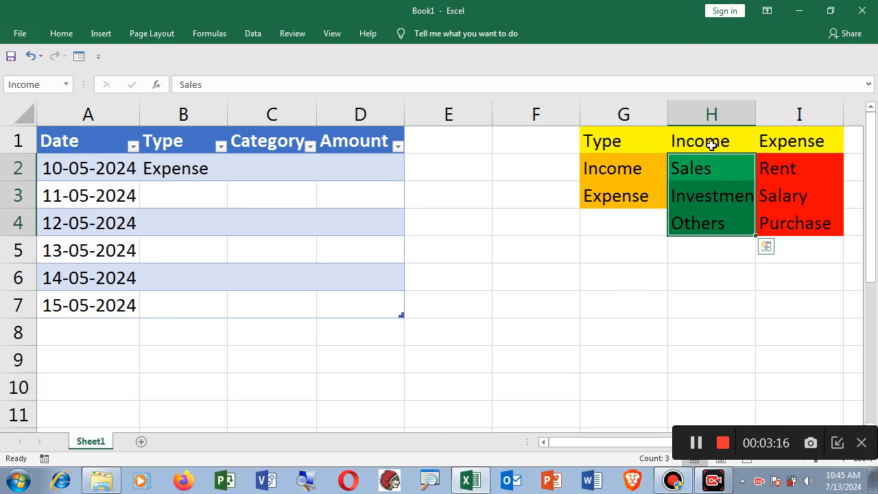
{"action": "left_click", "coordinate": [794, 187]}
{"action": "left_click_drag", "start_coordinate": [795, 169], "coordinate": [798, 219]}
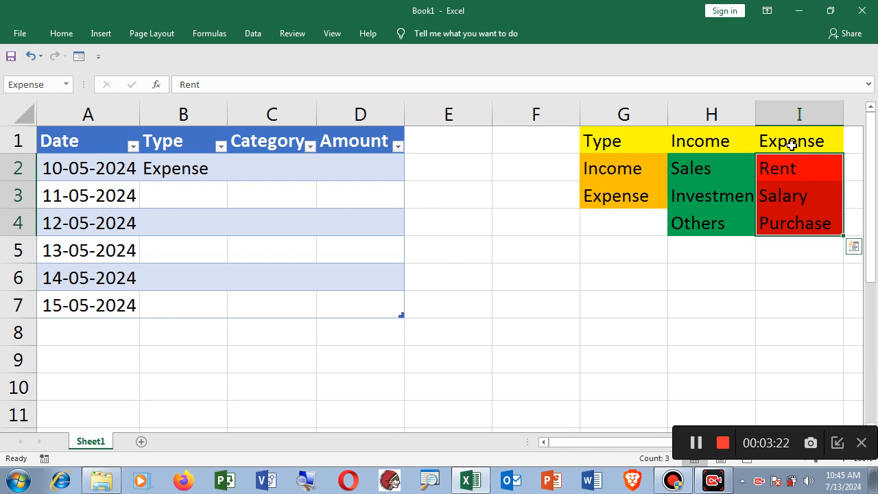
Start a data validation rule for the Category cell C2 that allows a List.
{"action": "left_click", "coordinate": [545, 316]}
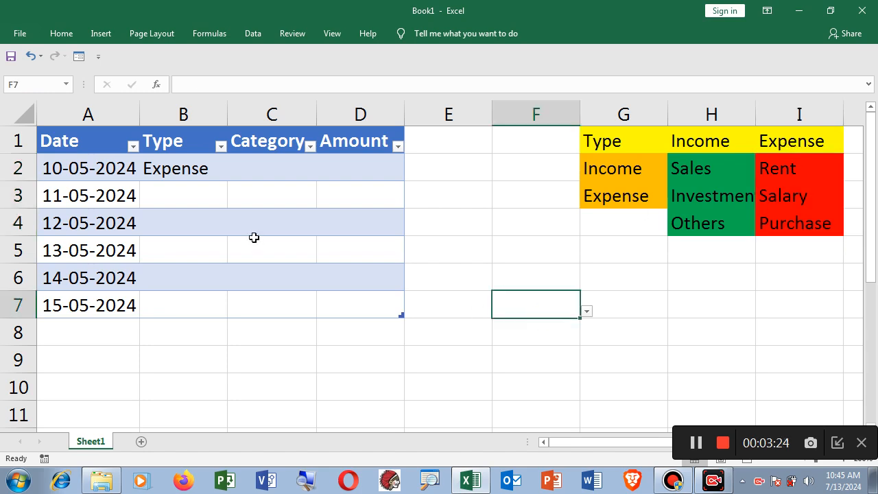
{"action": "left_click", "coordinate": [268, 171]}
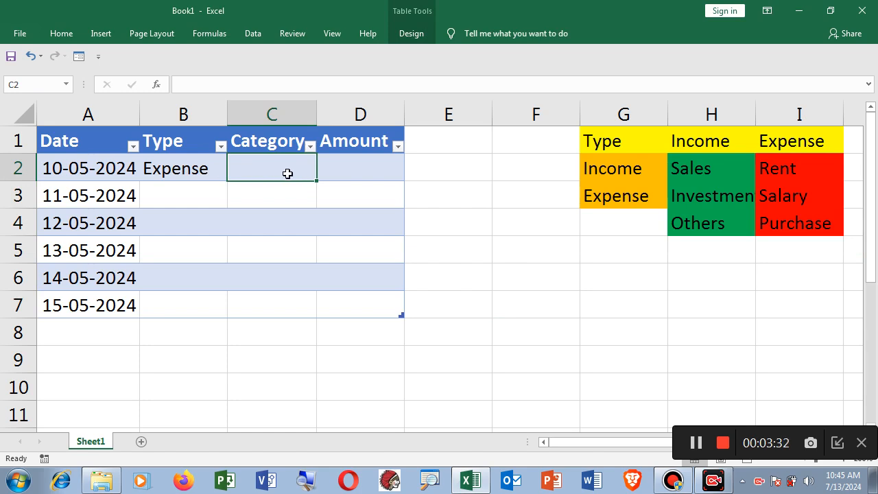
{"action": "left_click", "coordinate": [253, 34]}
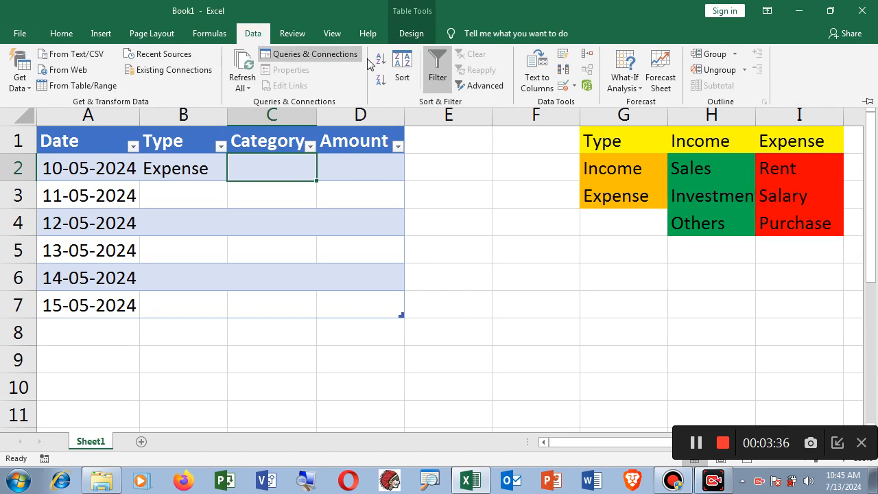
{"action": "left_click", "coordinate": [573, 87]}
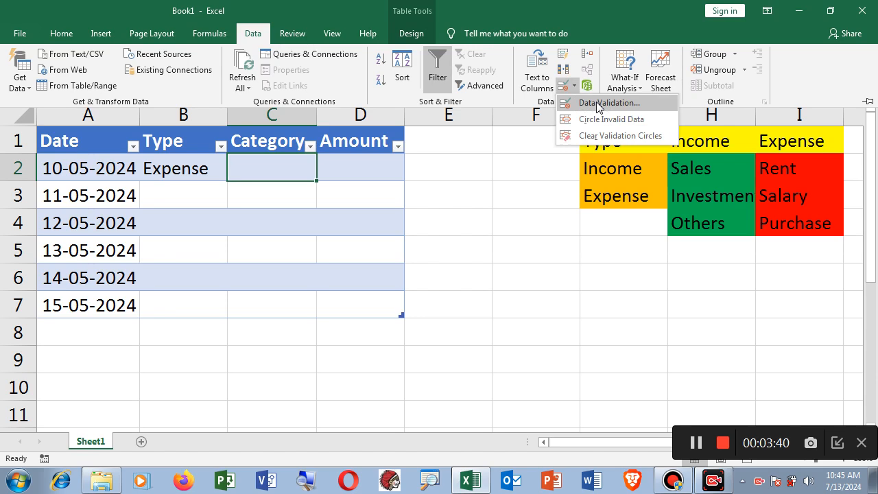
{"action": "left_click", "coordinate": [594, 103]}
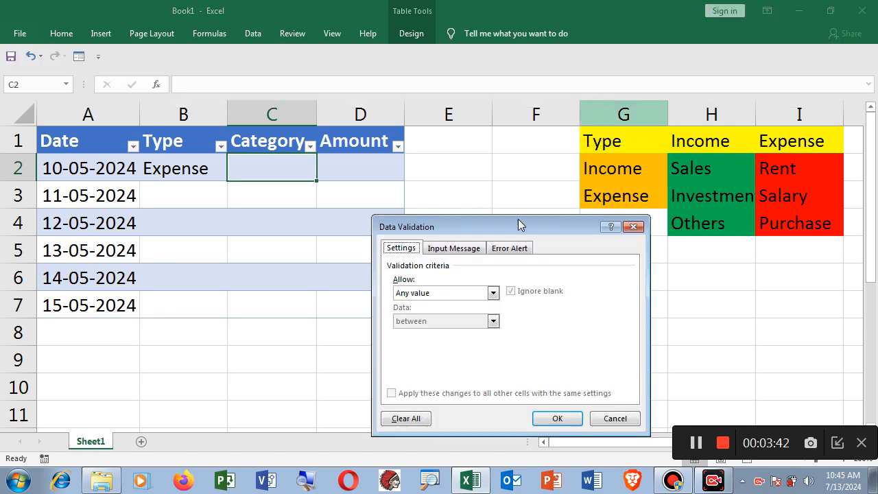
{"action": "left_click", "coordinate": [426, 295]}
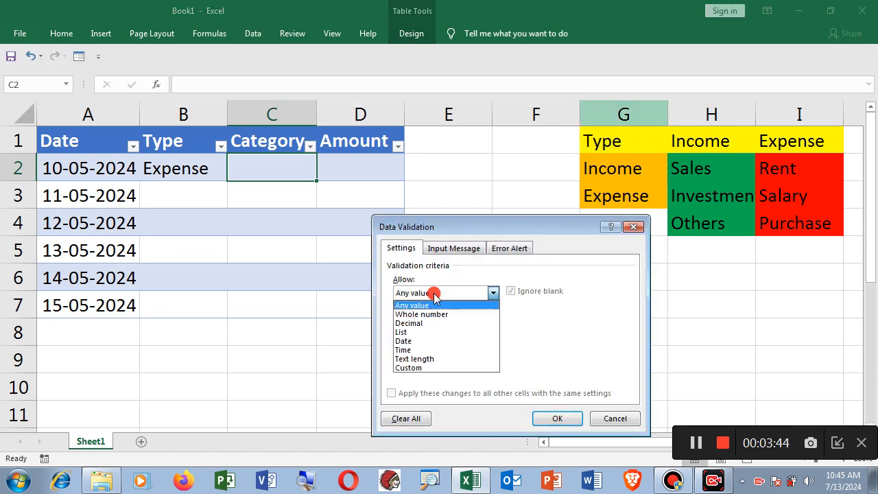
{"action": "left_click", "coordinate": [427, 332]}
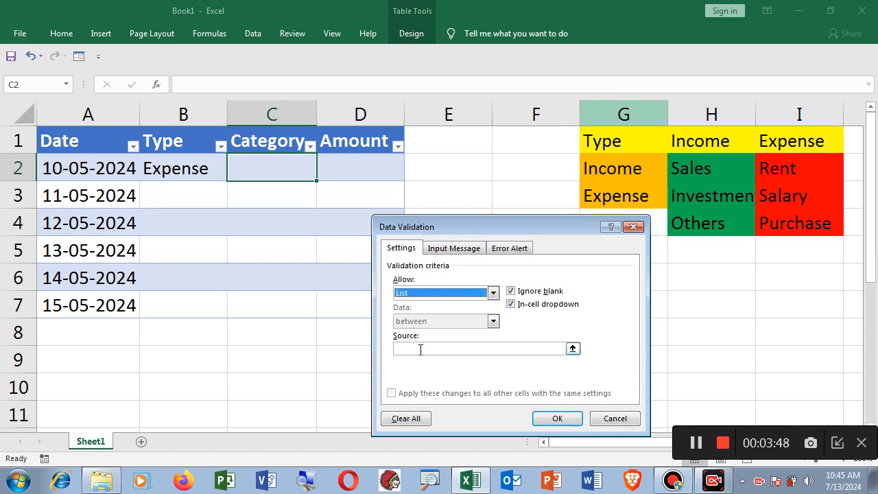
Set the list source for C2 to =INDIRECT(B2), using a relative reference without dollar signs, and apply the rule.
{"action": "left_click", "coordinate": [419, 349]}
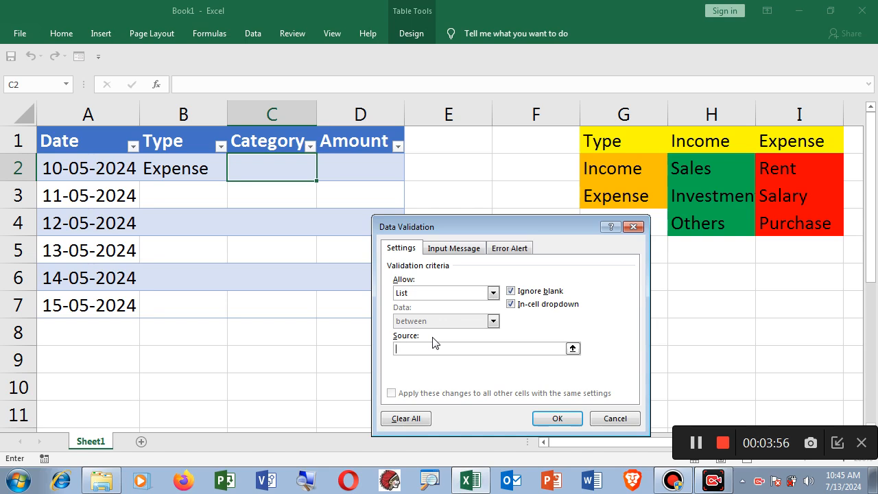
{"action": "type", "text": "=indirect("}
{"action": "left_click", "coordinate": [180, 172]}
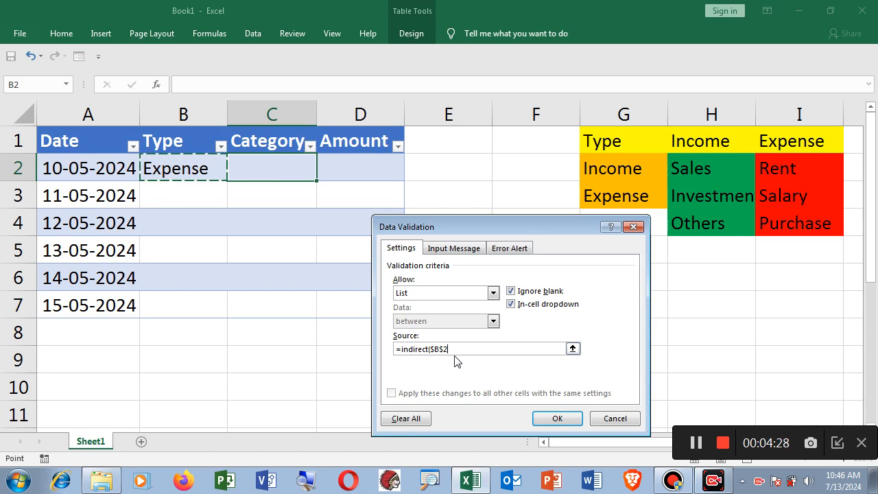
{"action": "type", "text": ")"}
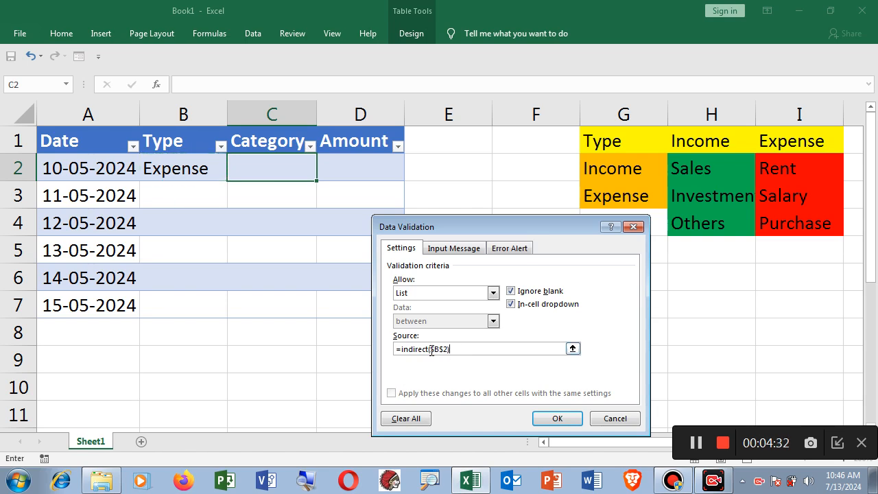
{"action": "left_click", "coordinate": [433, 349]}
{"action": "key", "text": "BackSpace"}
{"action": "left_click", "coordinate": [438, 349]}
{"action": "left_click", "coordinate": [550, 418]}
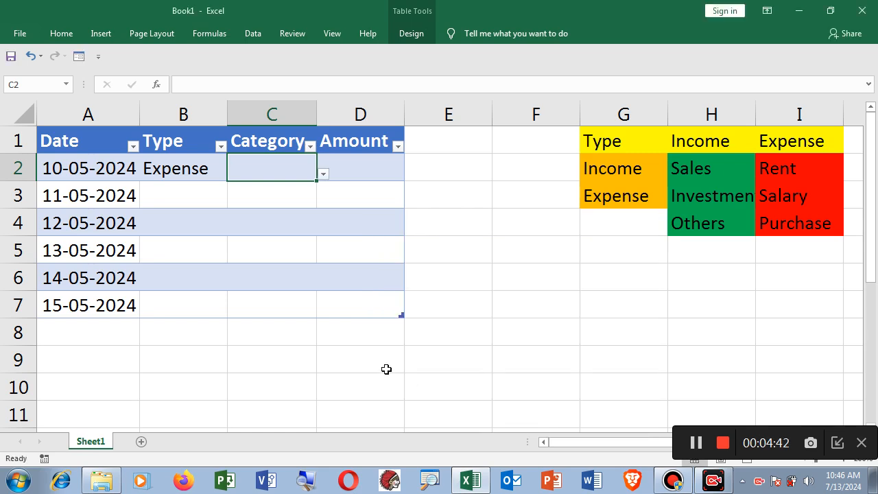
Choose Rent as the category in cell C2 from its drop-down list.
{"action": "left_click", "coordinate": [369, 354]}
{"action": "left_click", "coordinate": [190, 170]}
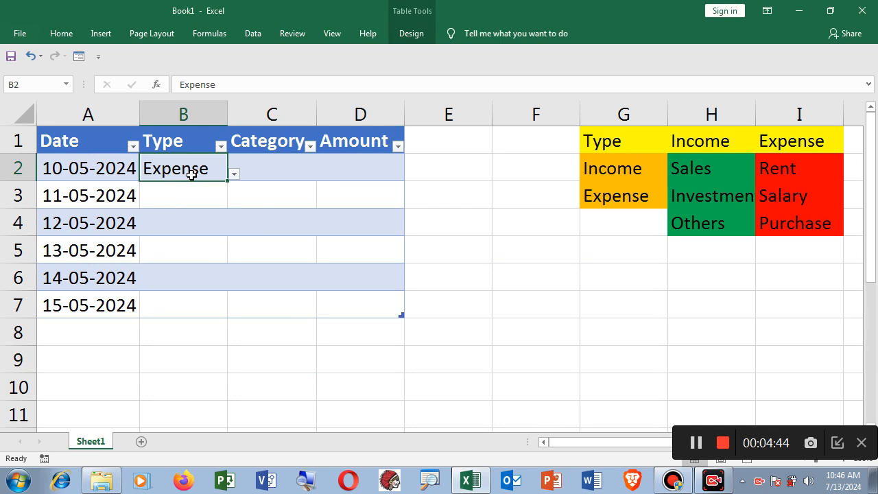
{"action": "left_click", "coordinate": [277, 171]}
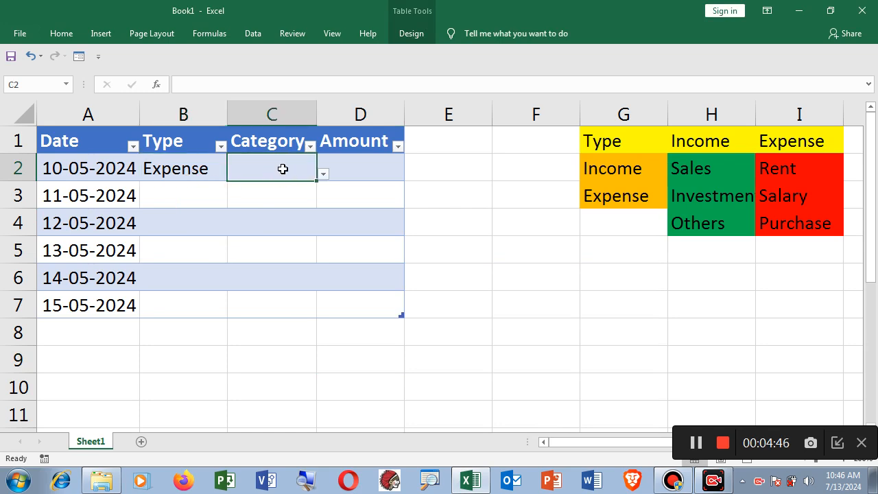
{"action": "left_click", "coordinate": [323, 175]}
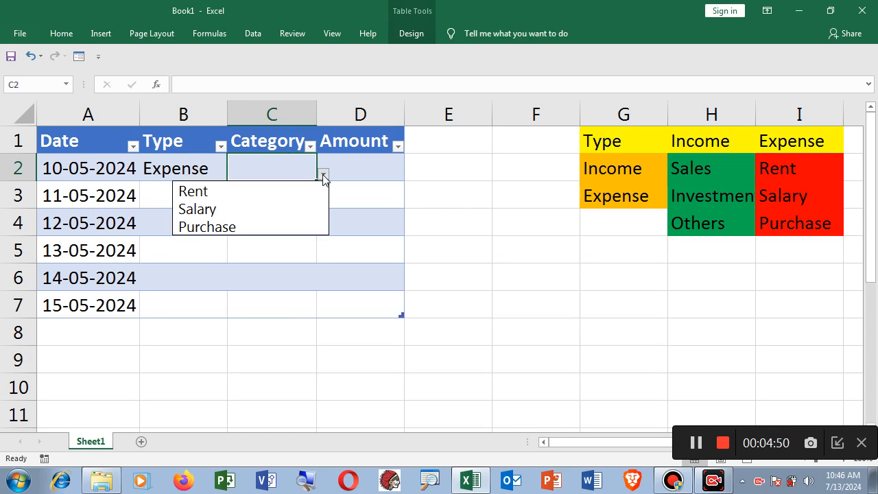
{"action": "left_click", "coordinate": [213, 190]}
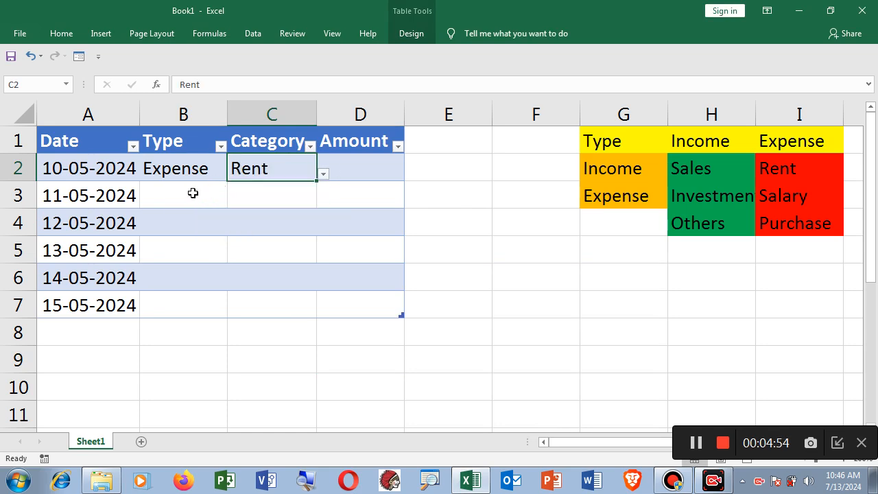
Extend the Type drop-down validation from B2 to the whole range B2:B7, keeping the source =$G$2:$G$3.
{"action": "left_click", "coordinate": [193, 193]}
{"action": "left_click", "coordinate": [202, 223]}
{"action": "left_click", "coordinate": [202, 196]}
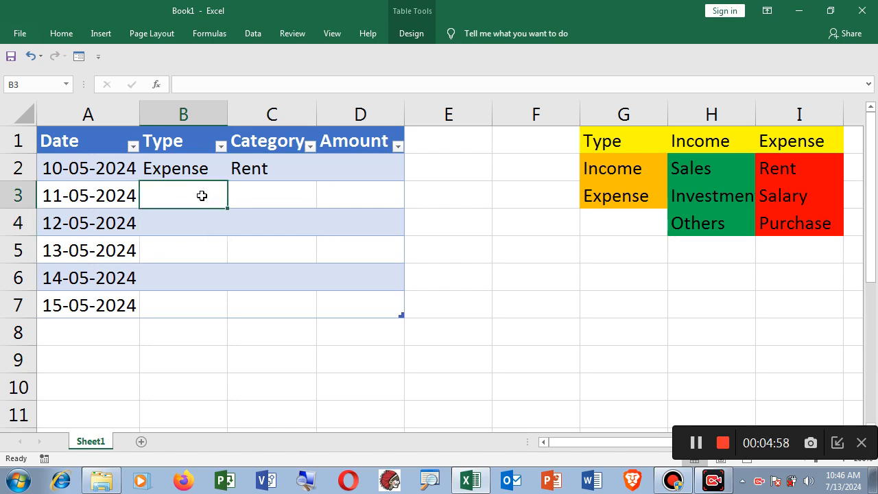
{"action": "left_click_drag", "start_coordinate": [203, 169], "coordinate": [186, 304]}
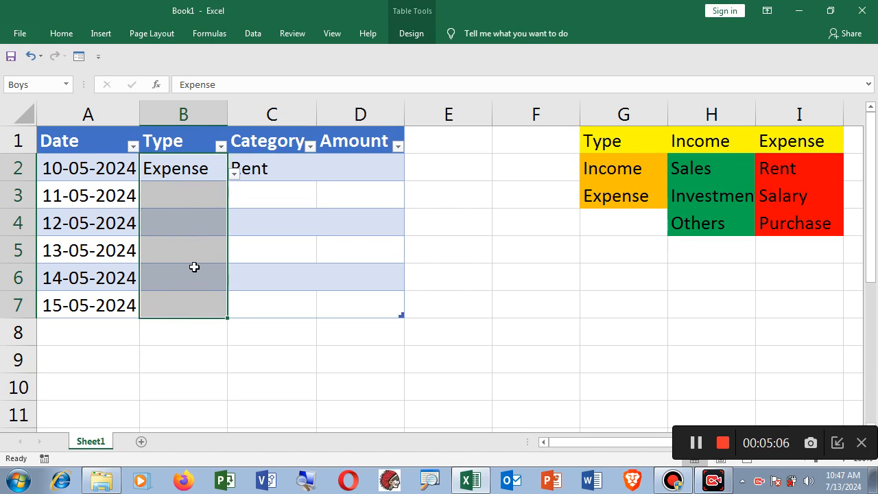
{"action": "left_click", "coordinate": [248, 34]}
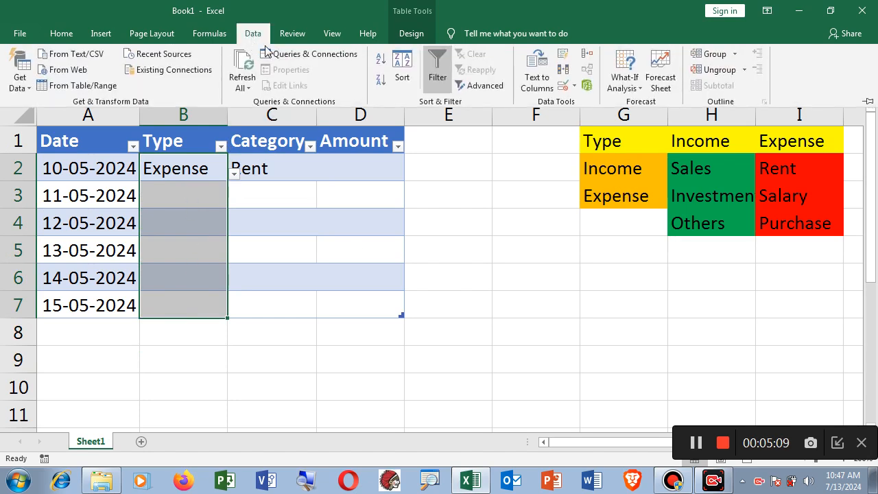
{"action": "left_click", "coordinate": [574, 86]}
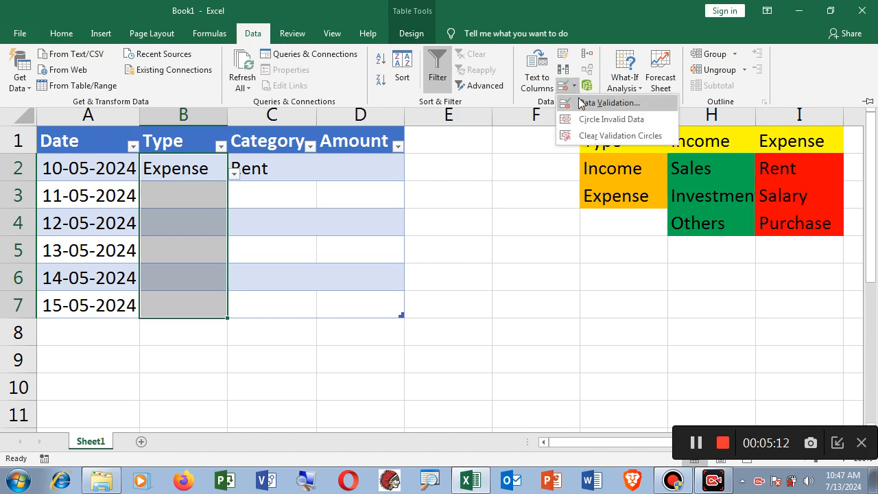
{"action": "left_click", "coordinate": [583, 103]}
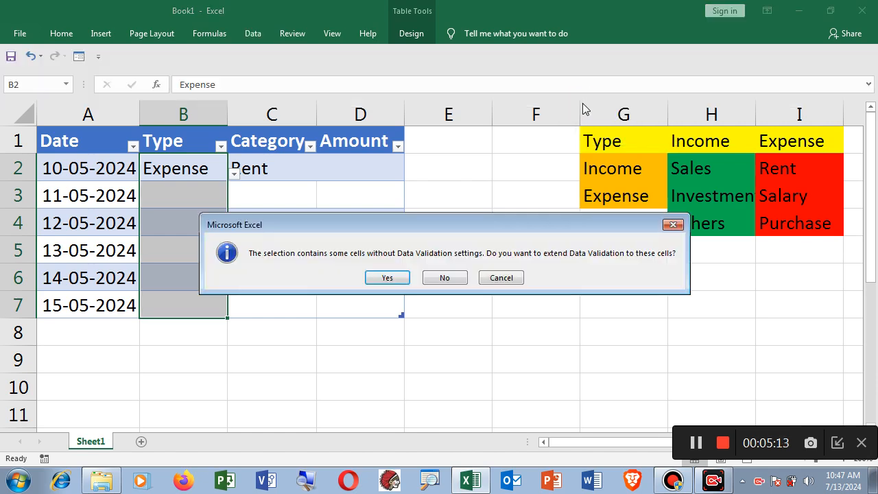
{"action": "left_click", "coordinate": [386, 278]}
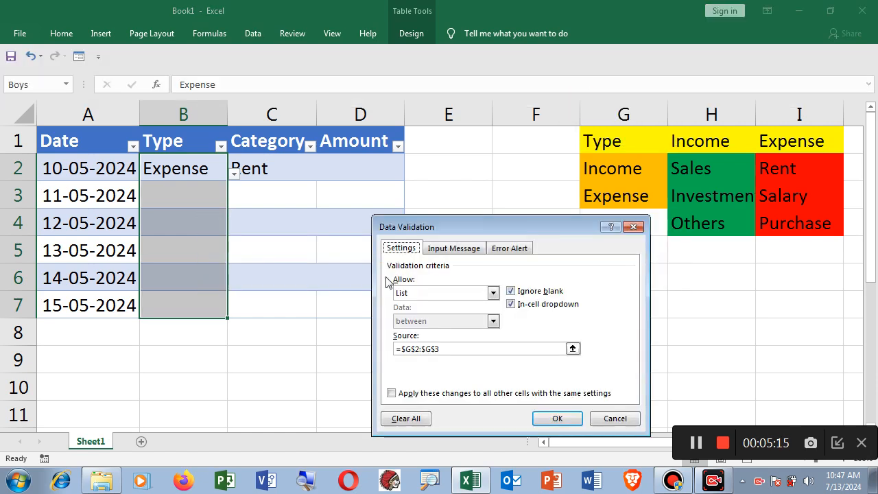
{"action": "left_click", "coordinate": [556, 419]}
{"action": "left_click", "coordinate": [218, 375]}
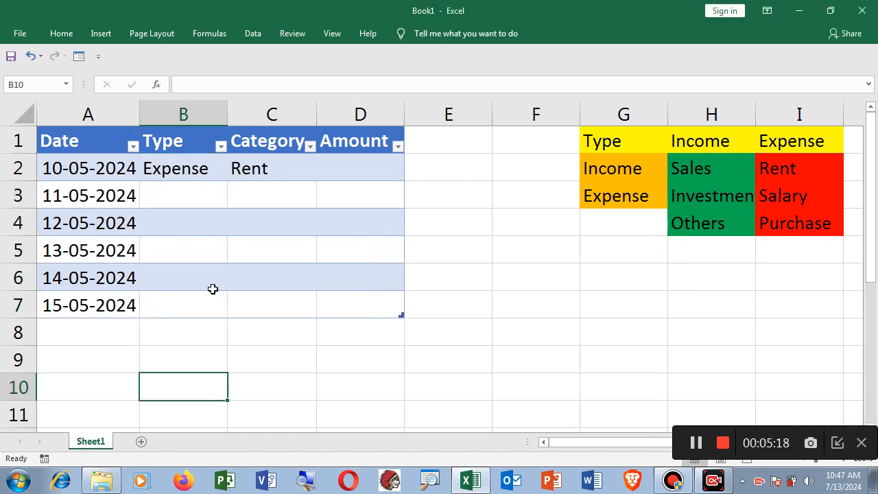
Set the type in cell B3 to Income from its drop-down list.
{"action": "left_click", "coordinate": [211, 198]}
{"action": "left_click", "coordinate": [234, 201]}
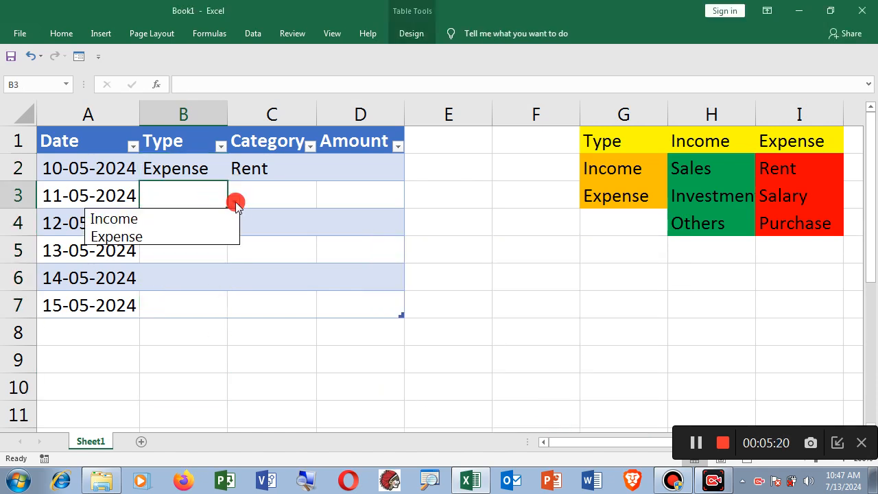
{"action": "left_click", "coordinate": [173, 218]}
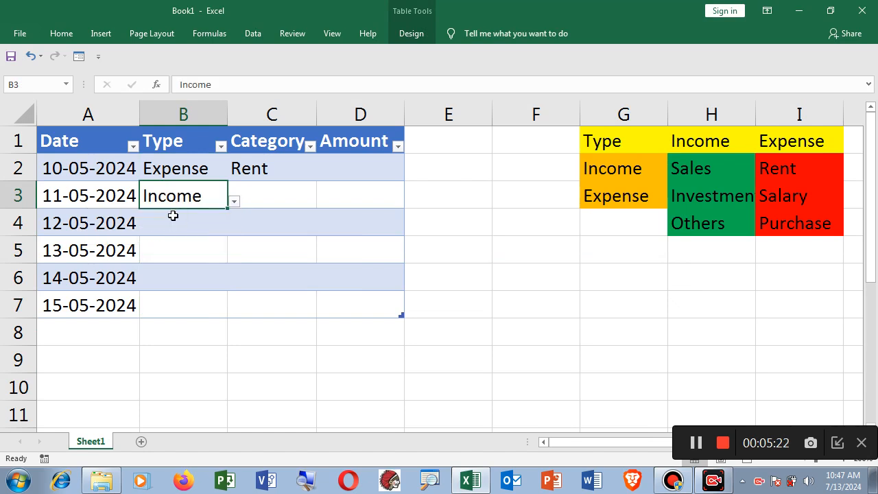
Extend the Category validation from C2 to the whole range C2:C7, keeping the source =INDIRECT(B2).
{"action": "left_click", "coordinate": [293, 193]}
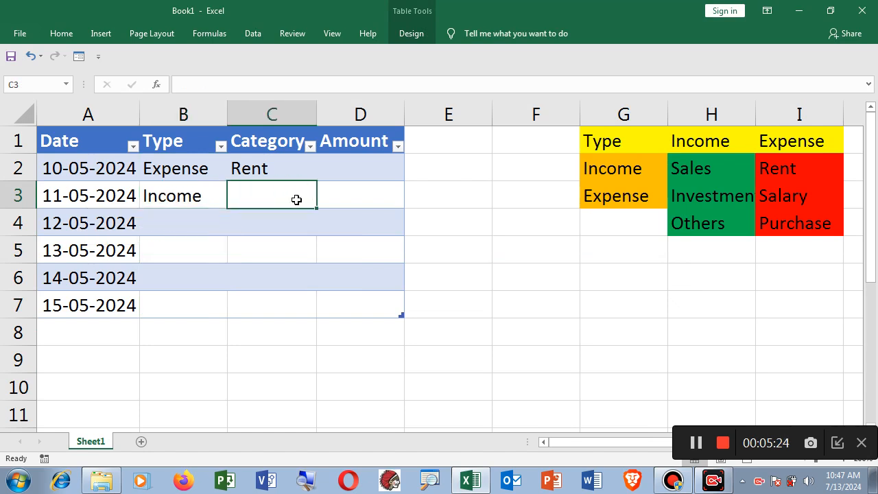
{"action": "left_click_drag", "start_coordinate": [287, 174], "coordinate": [281, 299]}
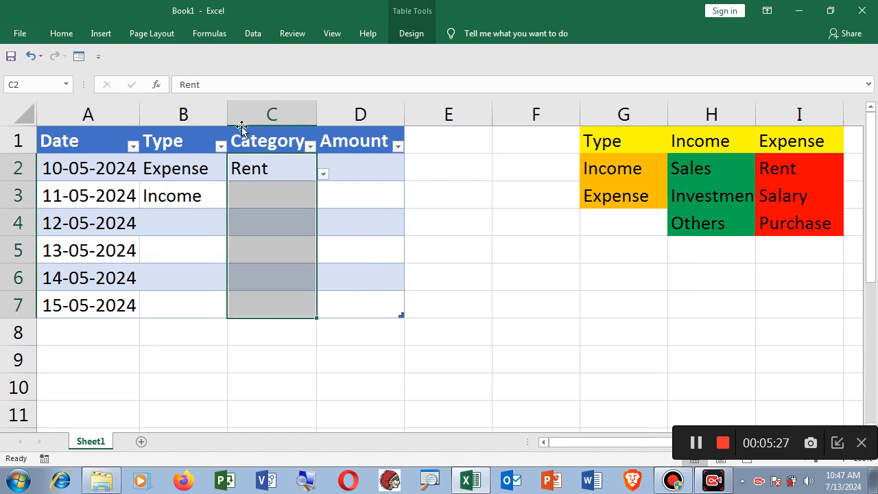
{"action": "left_click", "coordinate": [252, 36]}
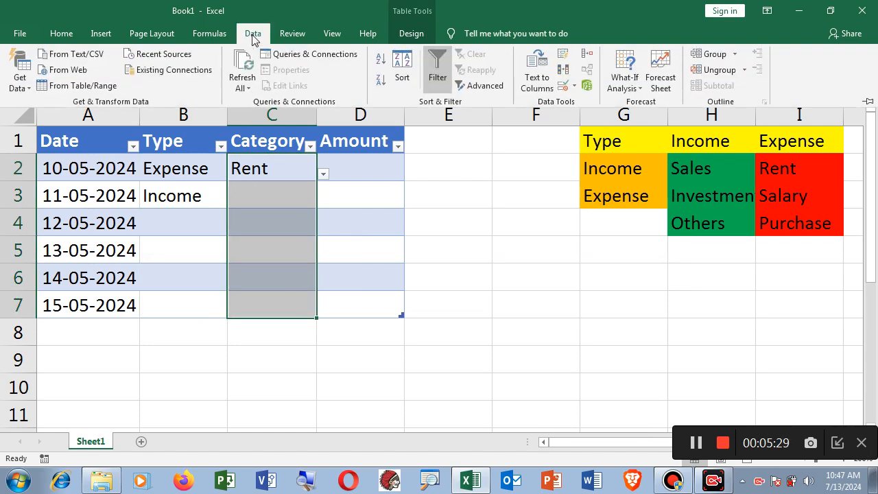
{"action": "left_click", "coordinate": [574, 86]}
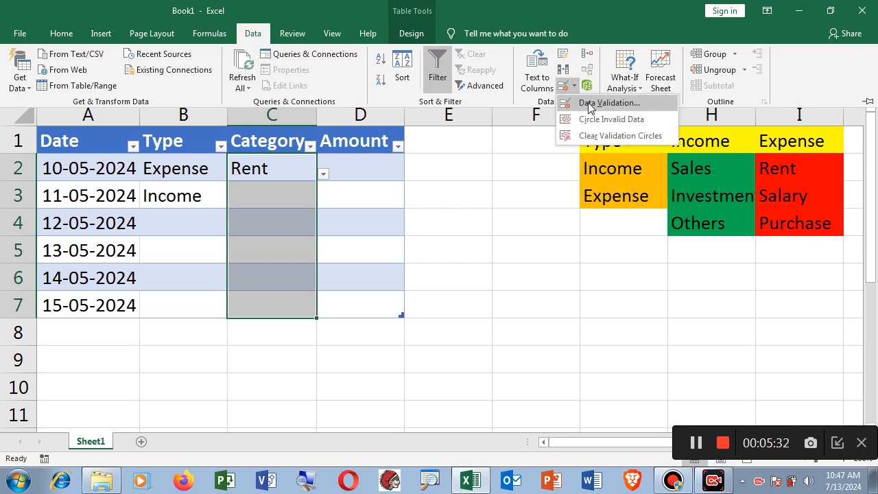
{"action": "left_click", "coordinate": [589, 104]}
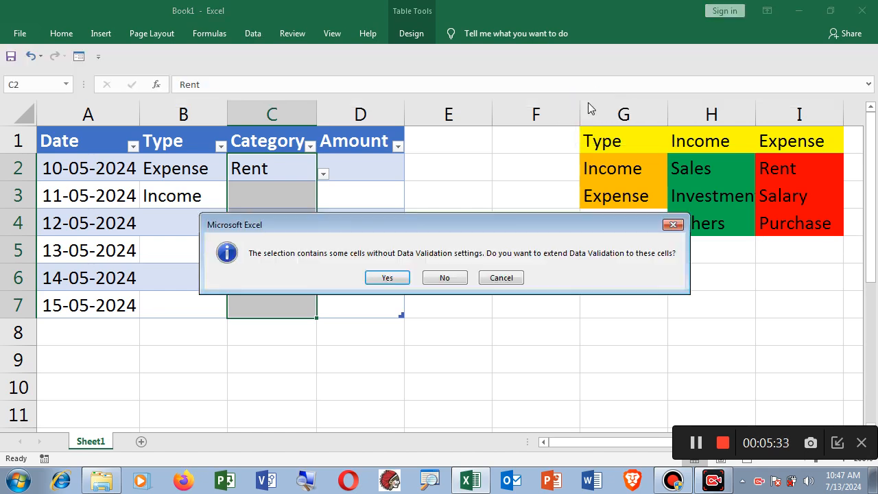
{"action": "left_click", "coordinate": [387, 278]}
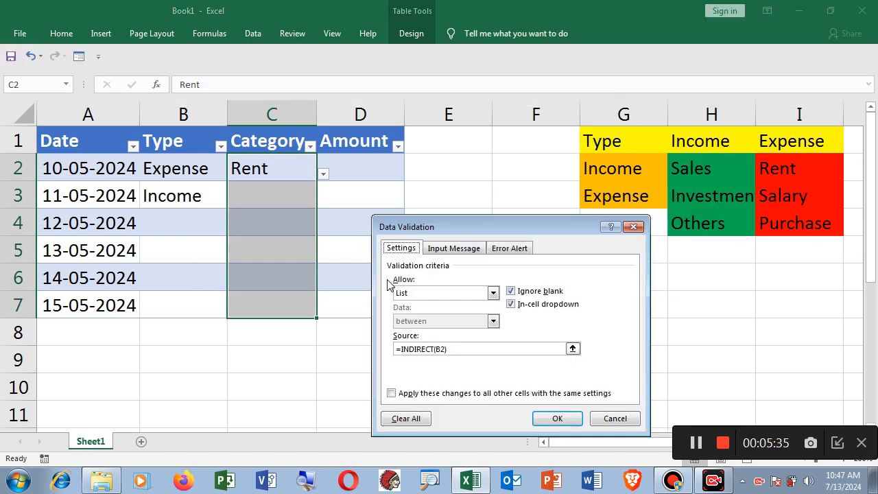
{"action": "left_click", "coordinate": [559, 419]}
{"action": "left_click", "coordinate": [360, 386]}
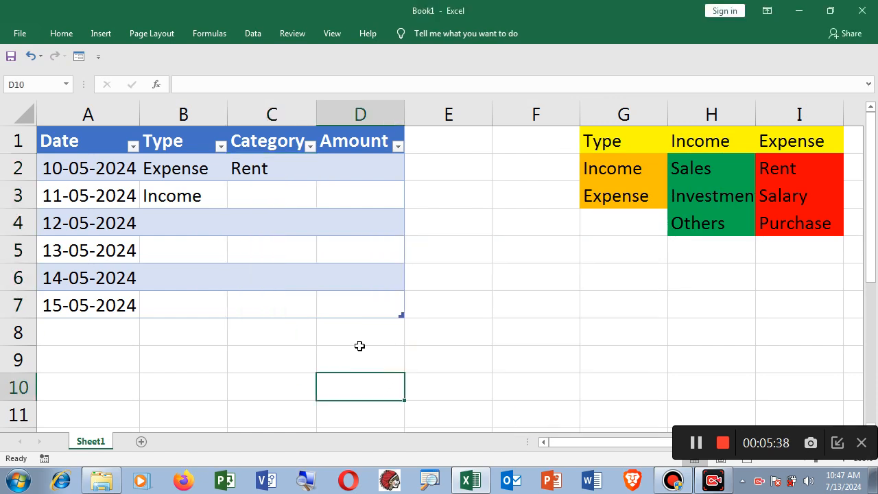
Choose Sales as the category in cell C3 for the Income row.
{"action": "left_click", "coordinate": [197, 195]}
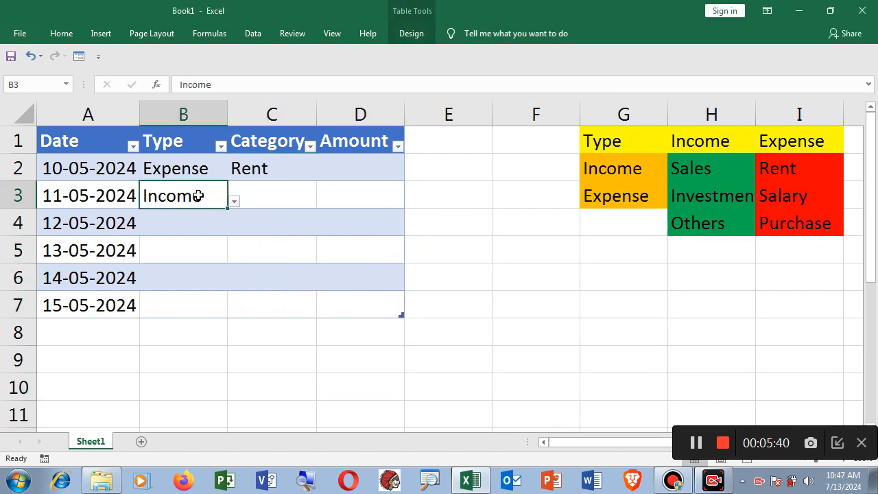
{"action": "left_click", "coordinate": [277, 195]}
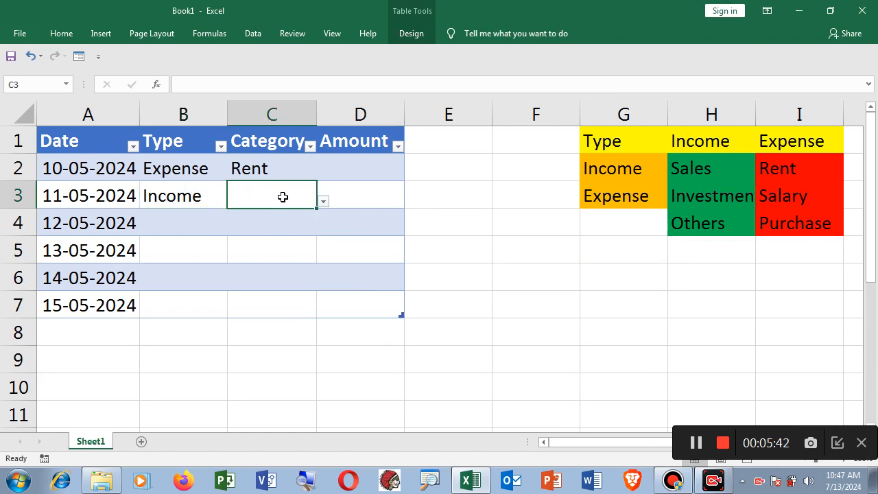
{"action": "left_click", "coordinate": [321, 201]}
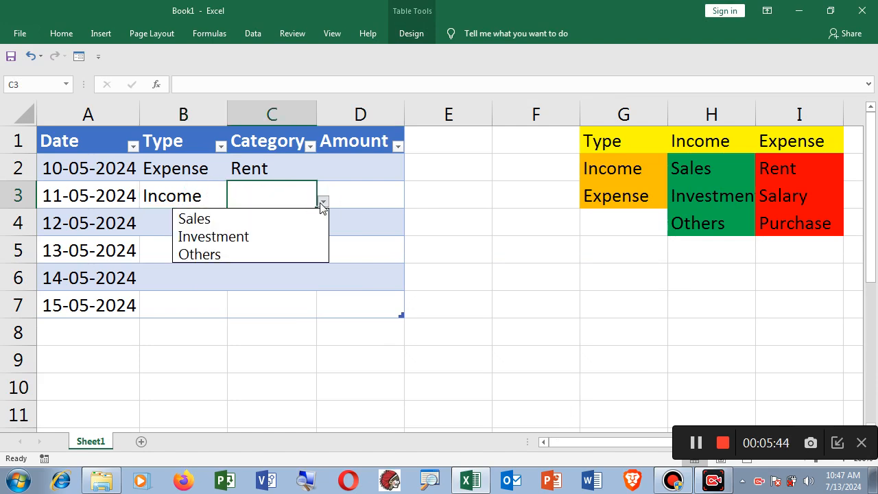
{"action": "left_click", "coordinate": [231, 219]}
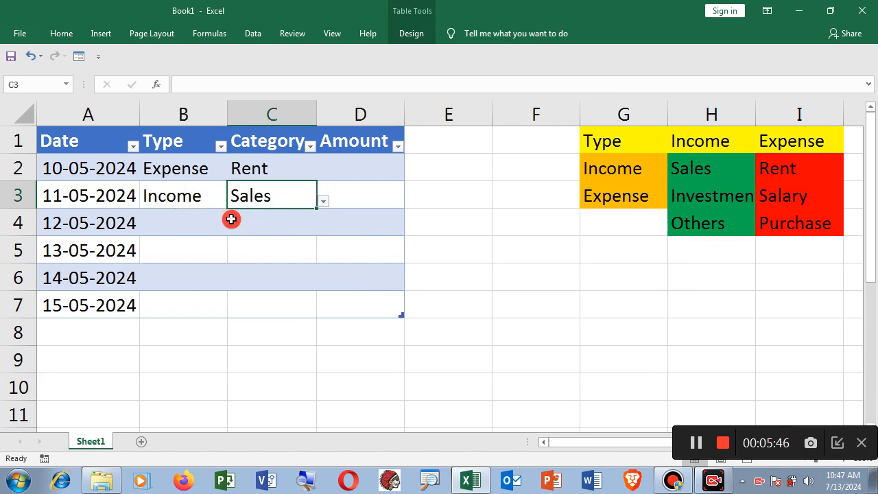
Set the type in cell B4 to Expense and choose Purchase as its category in C4 from the drop-down lists.
{"action": "left_click", "coordinate": [189, 228]}
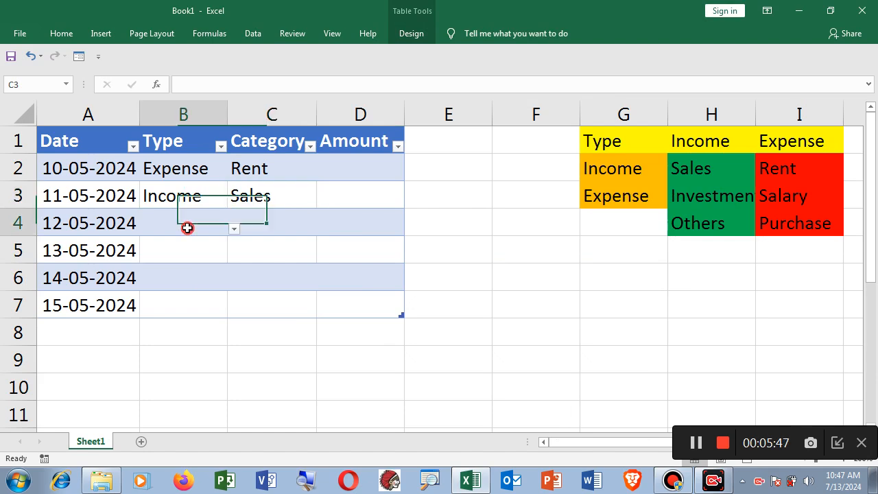
{"action": "left_click", "coordinate": [233, 229]}
{"action": "left_click", "coordinate": [166, 265]}
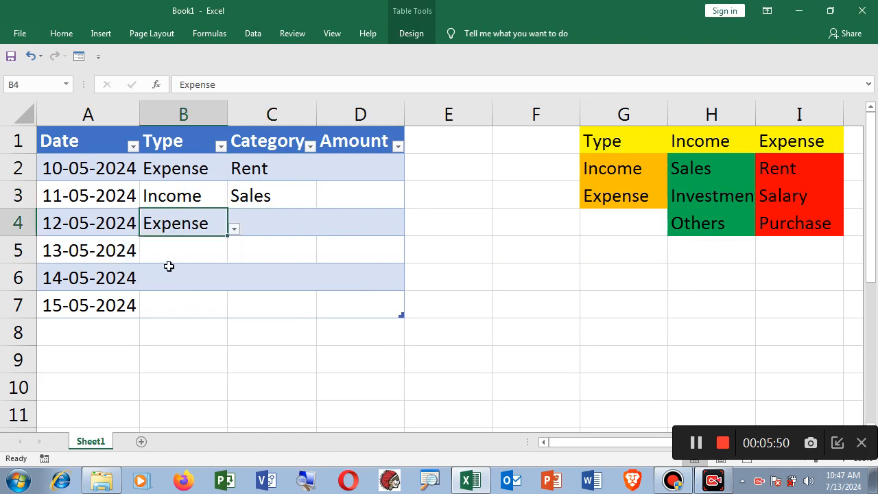
{"action": "left_click", "coordinate": [302, 223]}
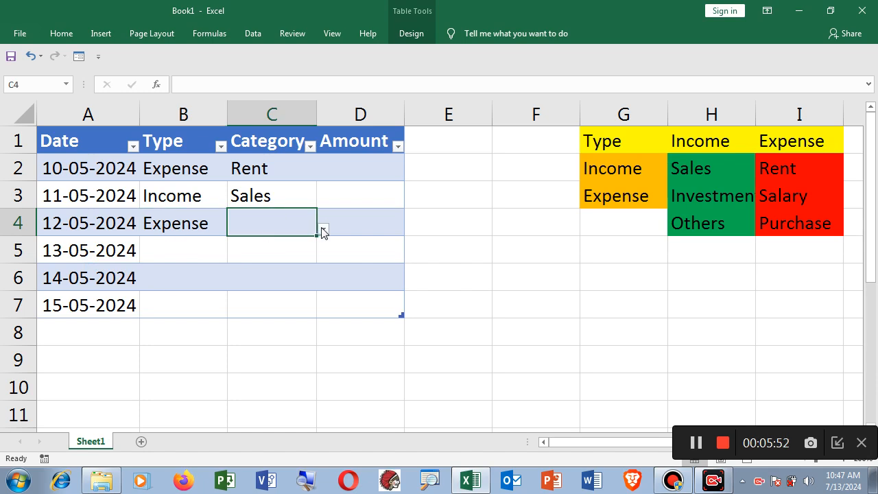
{"action": "left_click", "coordinate": [322, 228]}
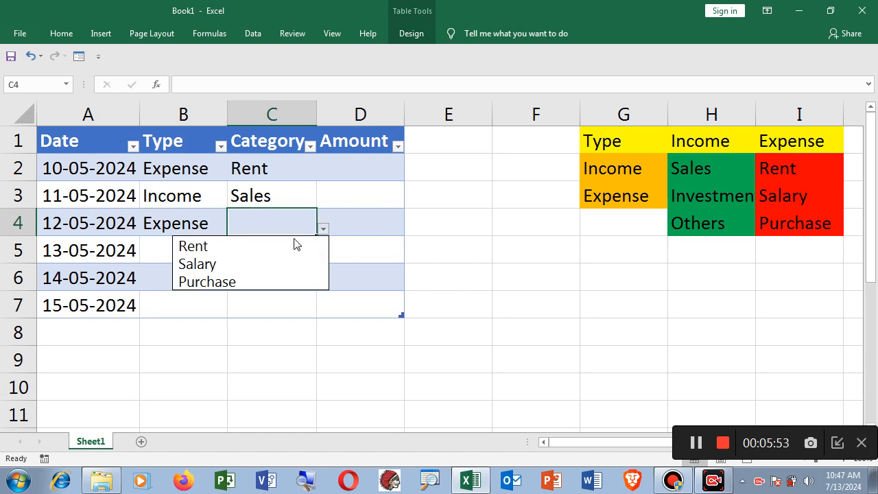
{"action": "left_click", "coordinate": [241, 281]}
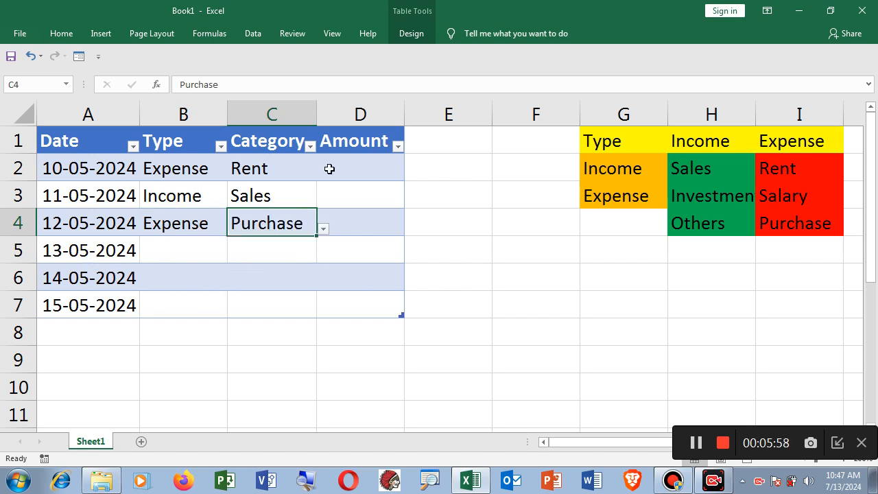
{"action": "left_click", "coordinate": [363, 168]}
{"action": "left_click", "coordinate": [362, 194]}
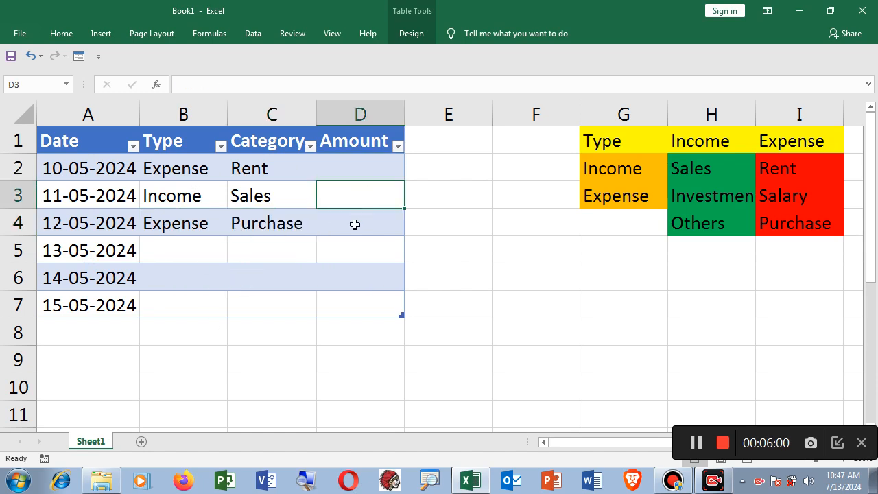
{"action": "left_click", "coordinate": [354, 224]}
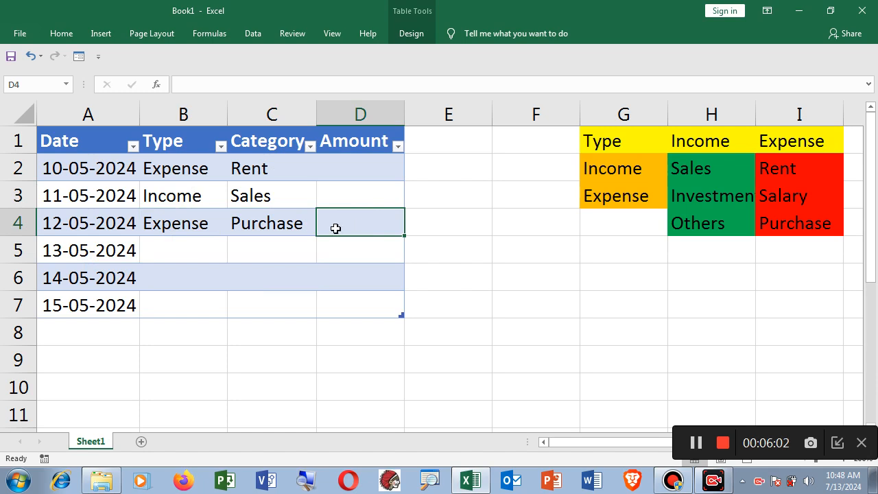
{"action": "left_click", "coordinate": [186, 179]}
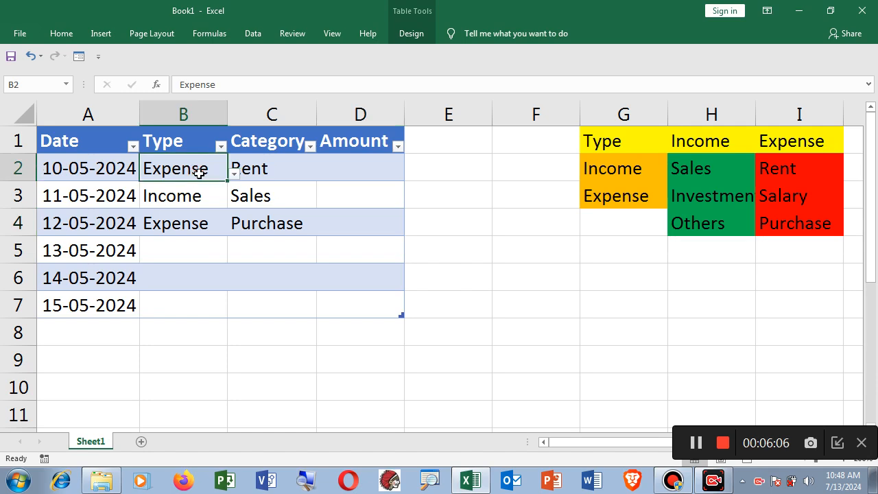
{"action": "left_click", "coordinate": [288, 171]}
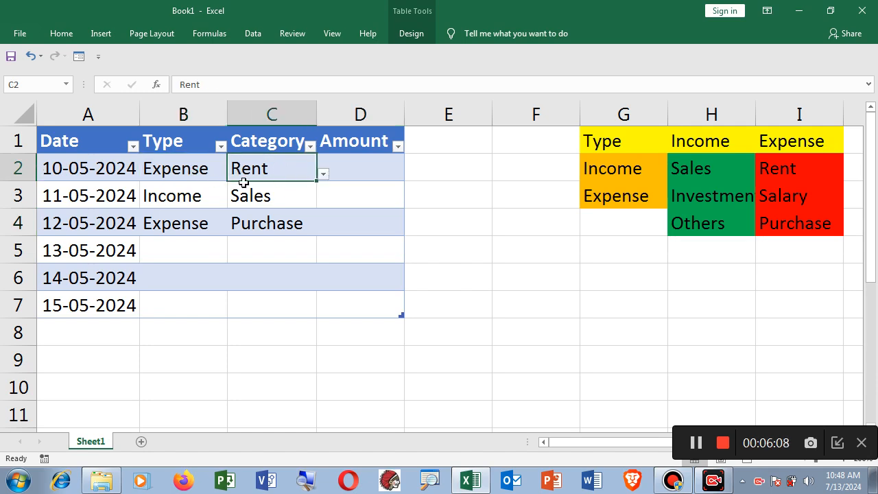